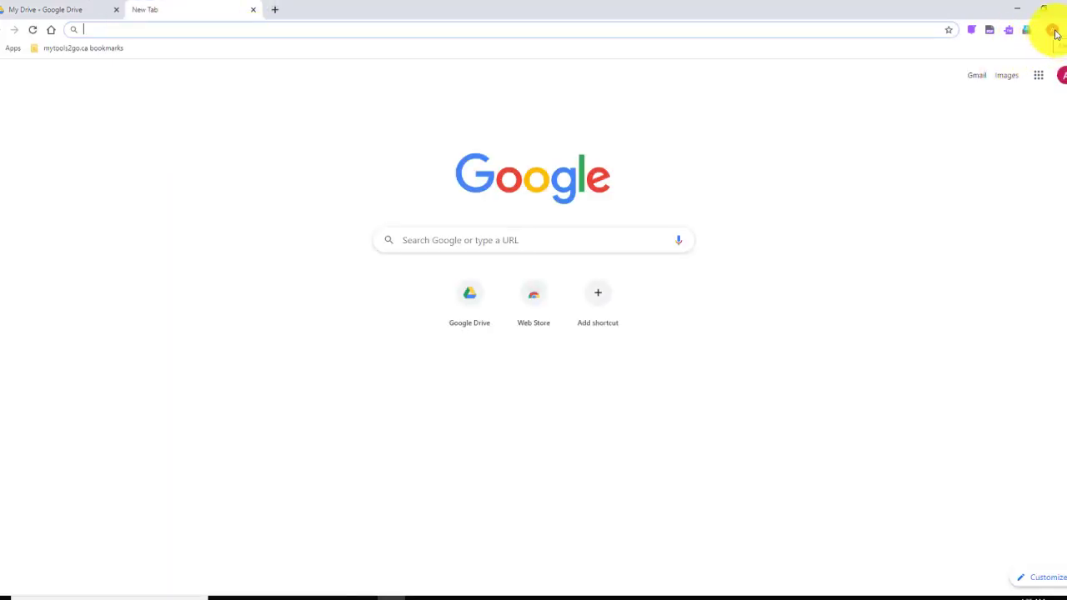
- Switch Chrome to another profile's window via the avatar menu's Other people list
left_click(1053, 31)
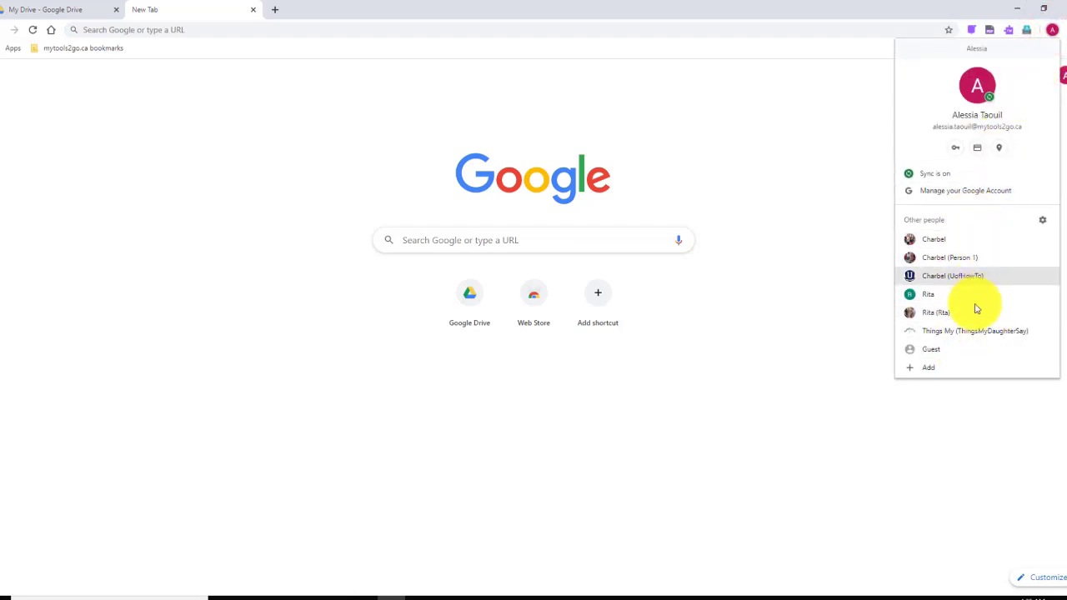
left_click(838, 133)
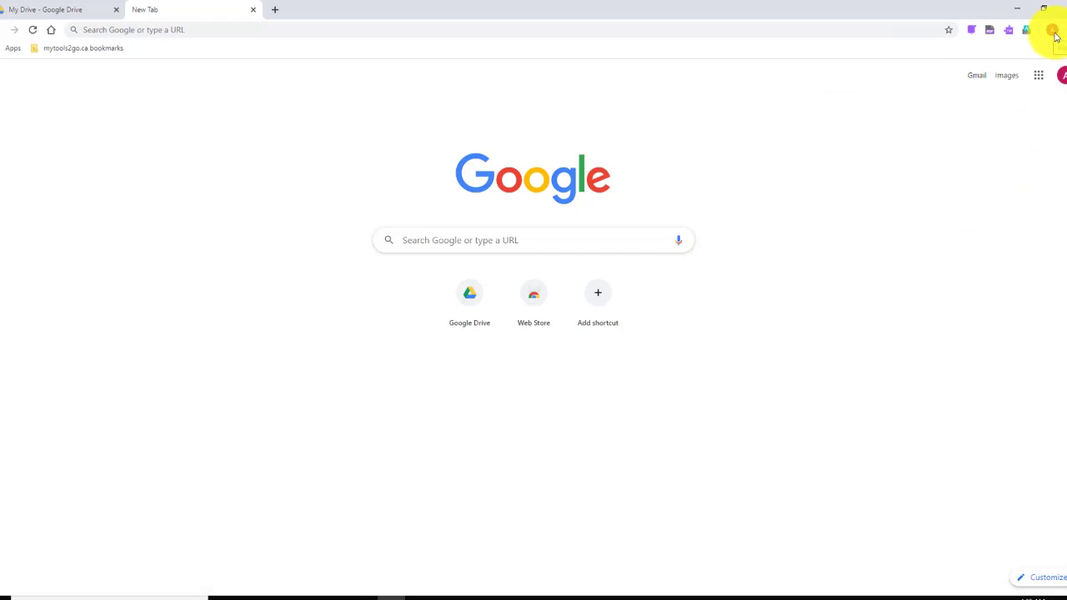
left_click(1052, 31)
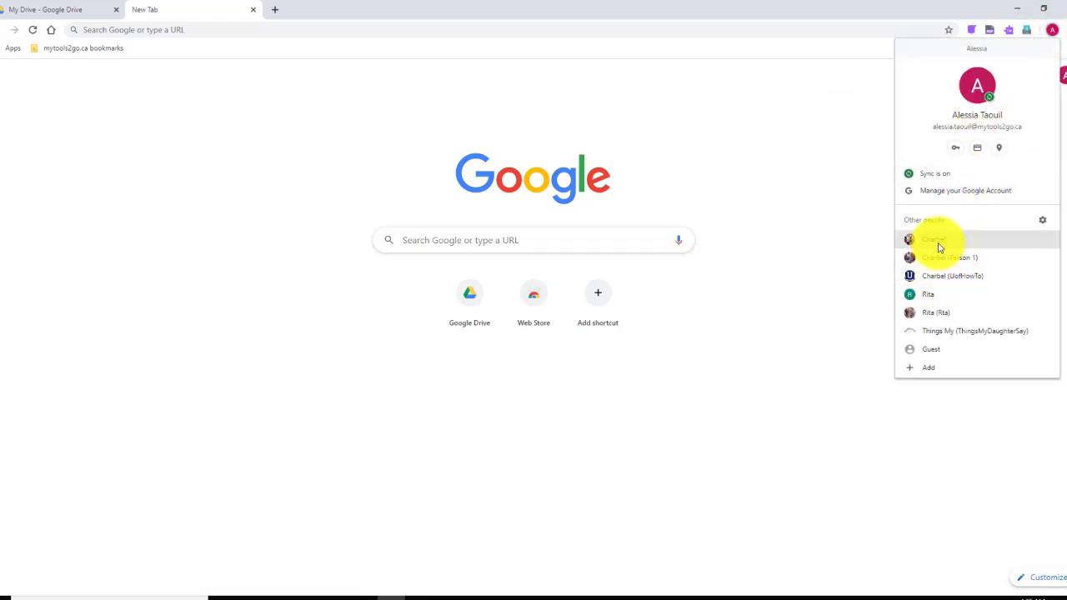
left_click(946, 257)
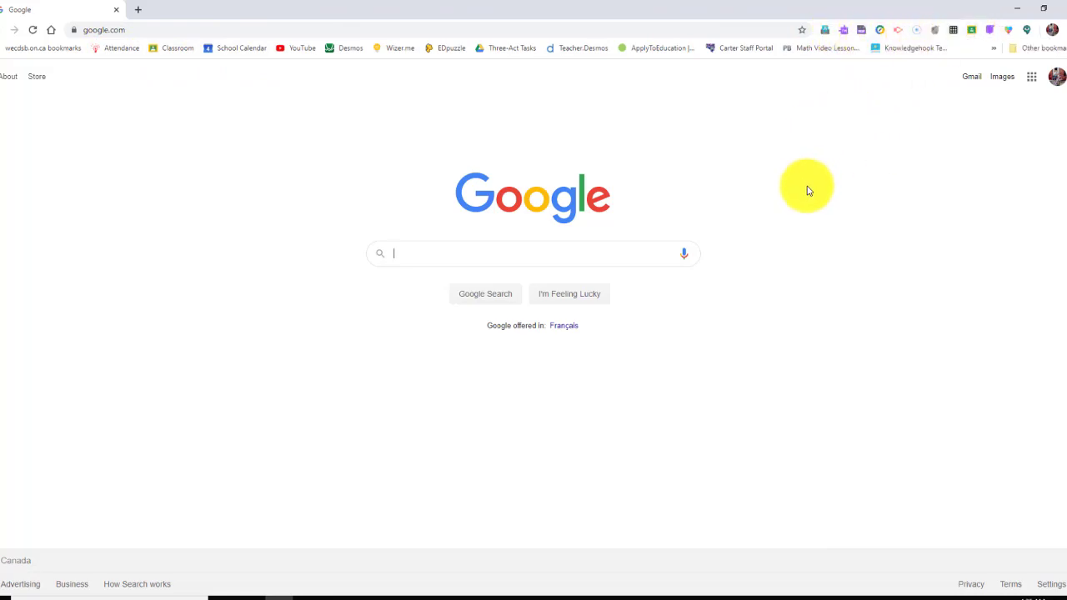
left_click(1054, 31)
left_click(960, 240)
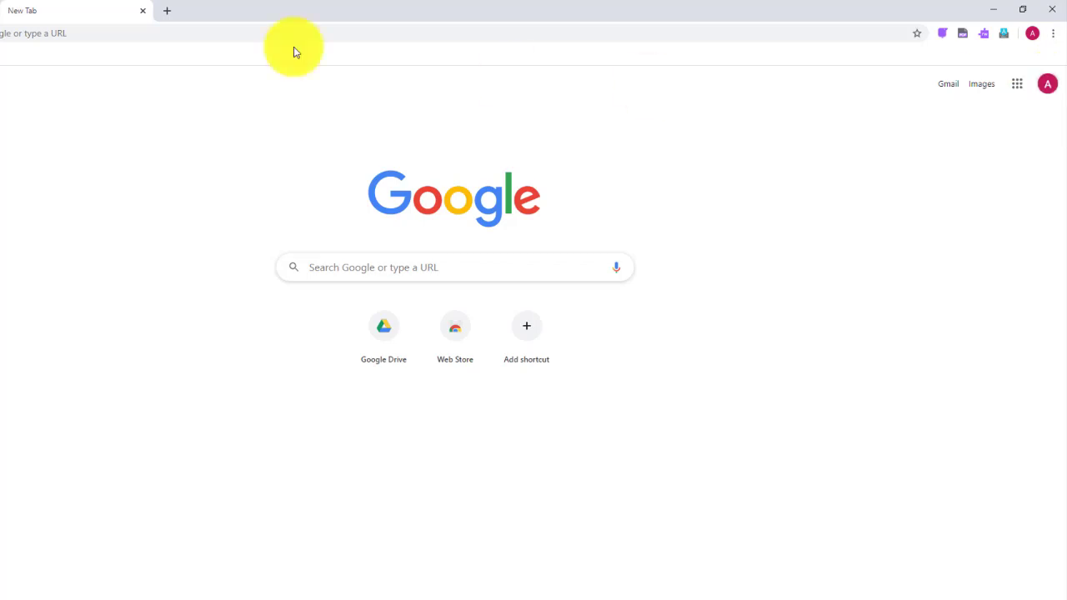
- In a new tab, add the second Google account with its email and password, declining password saving
left_click(169, 11)
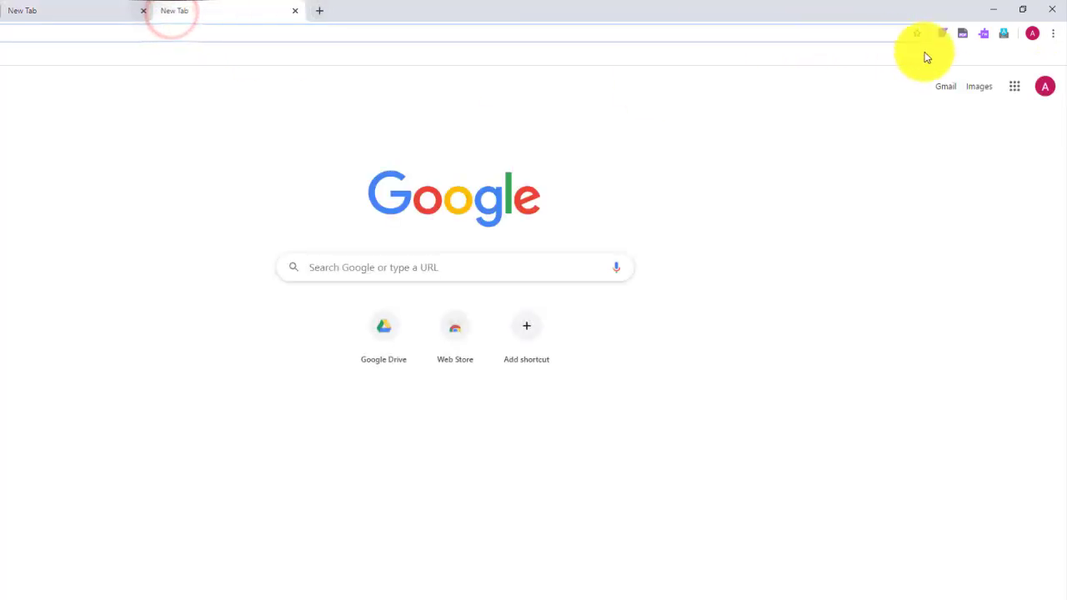
left_click(1045, 86)
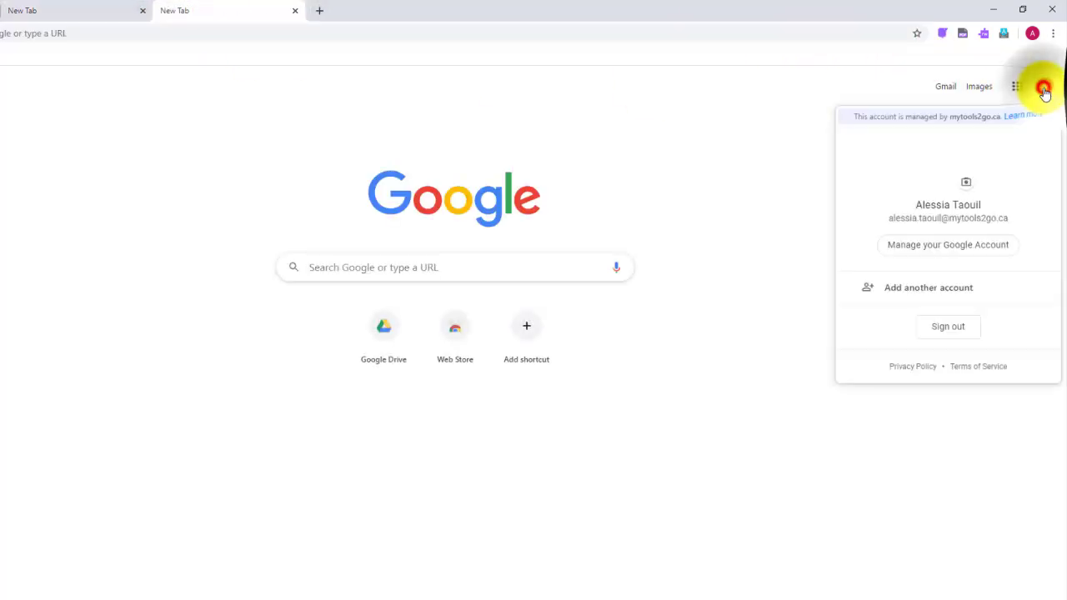
left_click(947, 293)
left_click(497, 336)
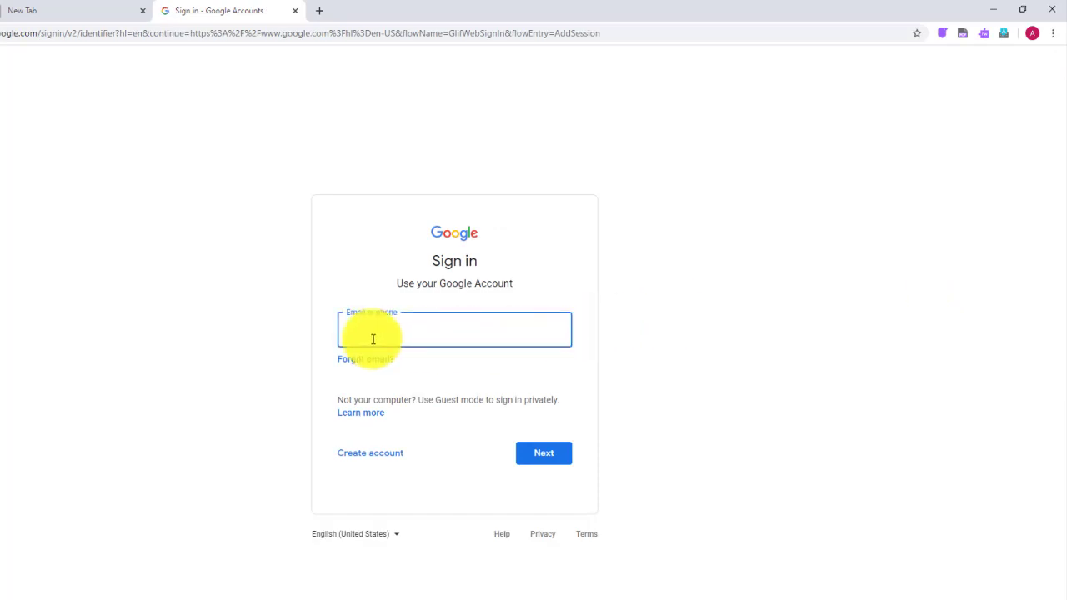
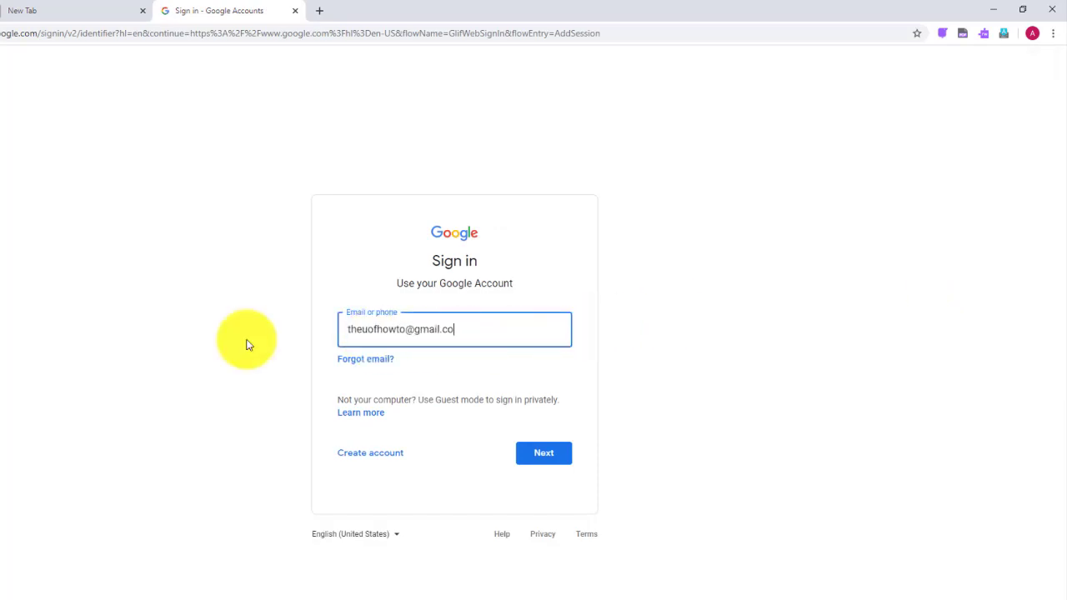
key("Return")
type("*********")
key("Return")
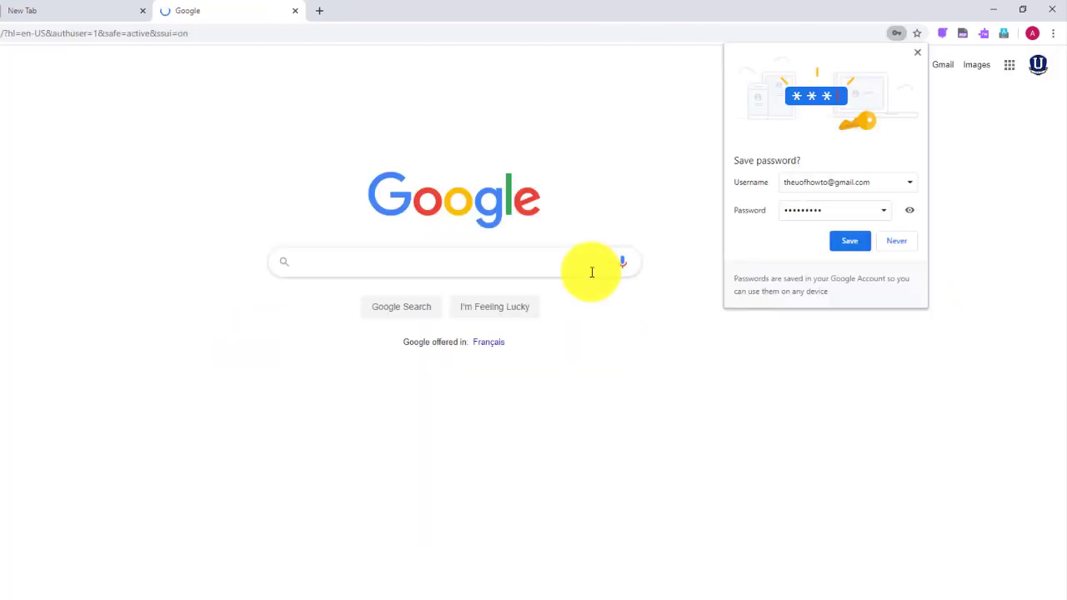
left_click(895, 246)
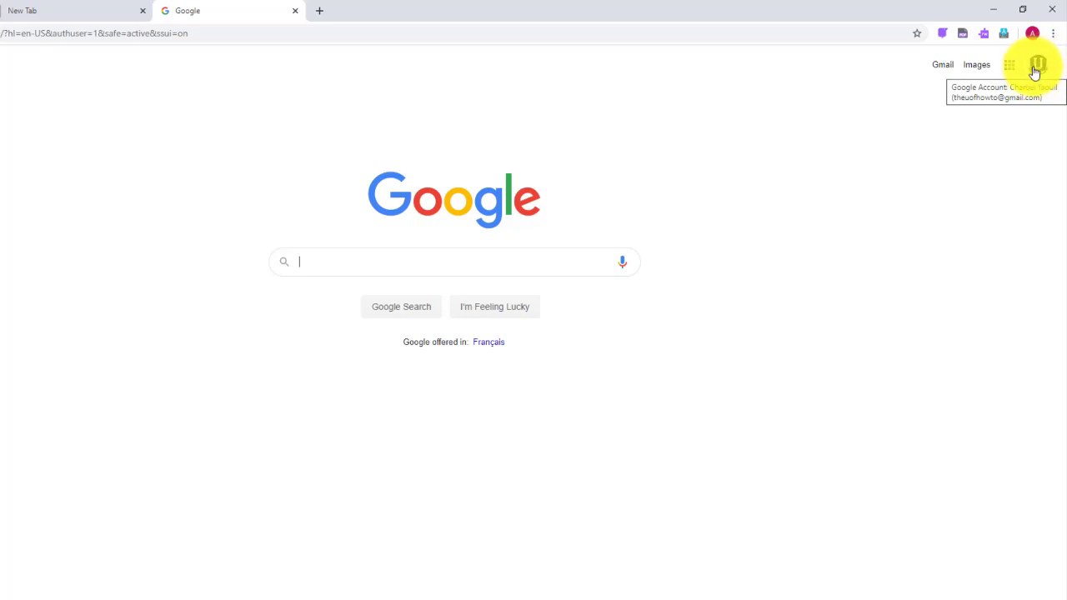
- Close the extra new tab and the signed-in Google tab, leaving one blank tab
left_click(1038, 68)
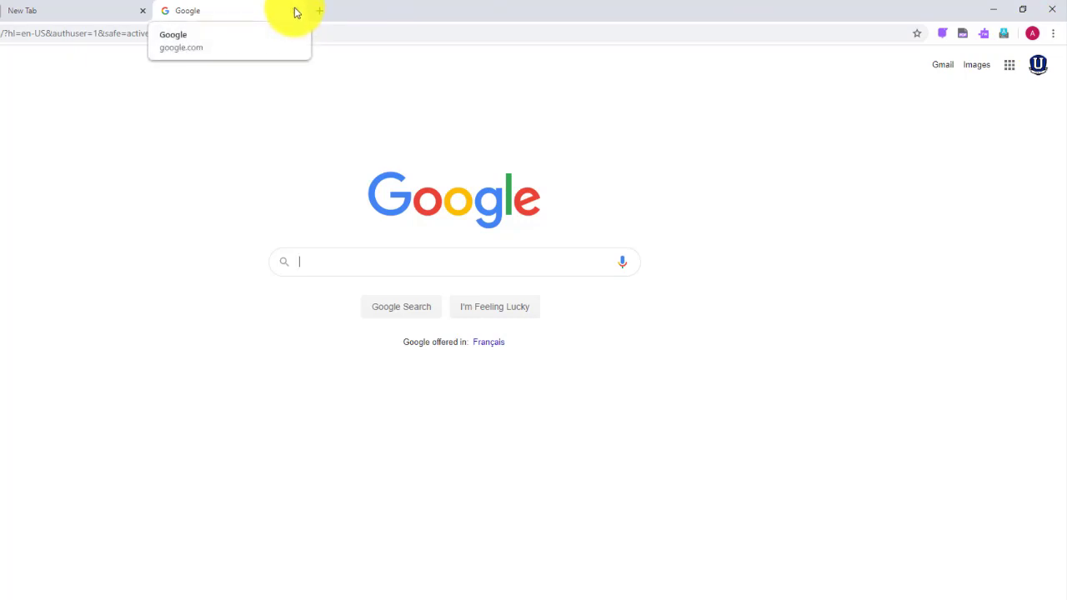
left_click(321, 12)
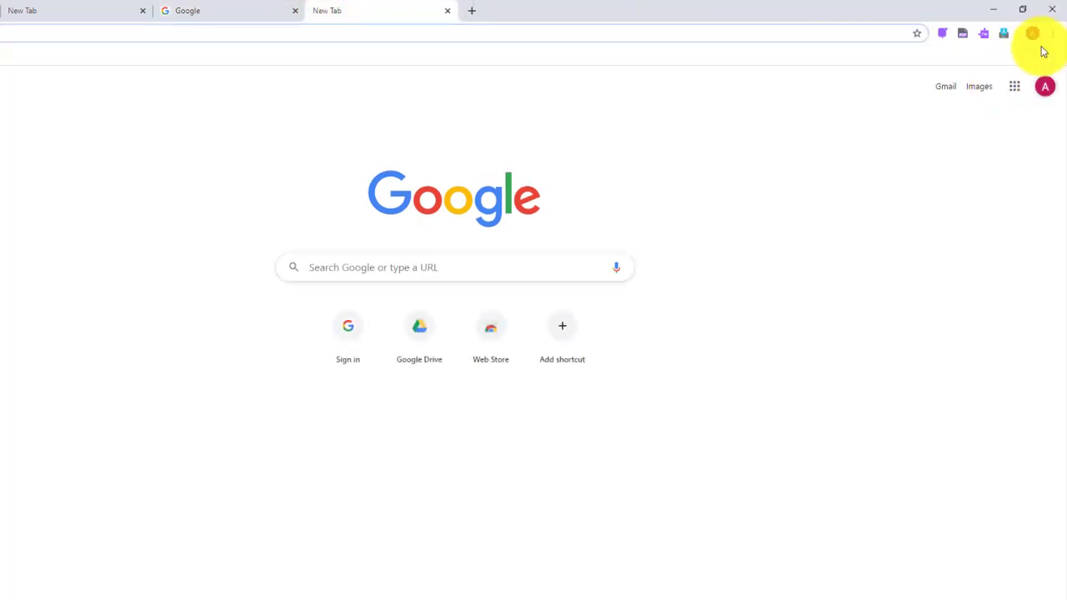
left_click(447, 11)
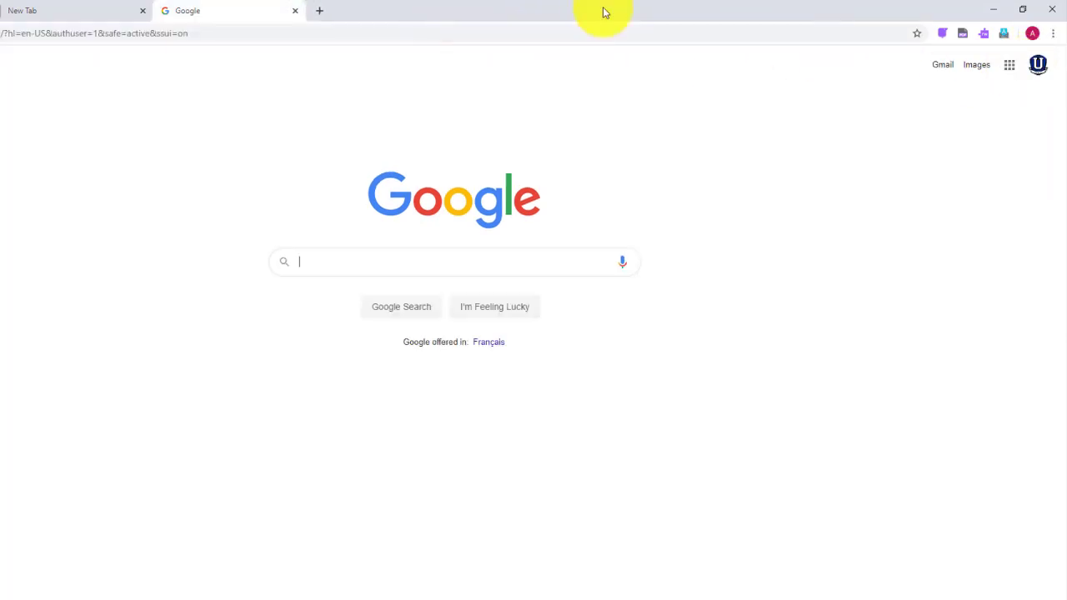
left_click(295, 10)
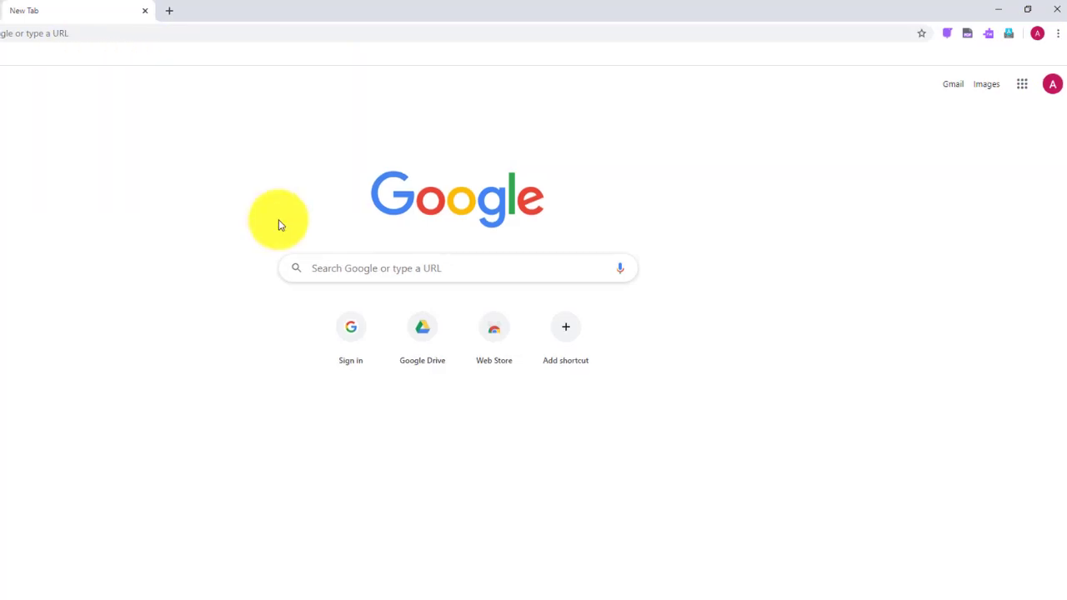
- Go to takeout.google.com from the address bar
left_click(98, 33)
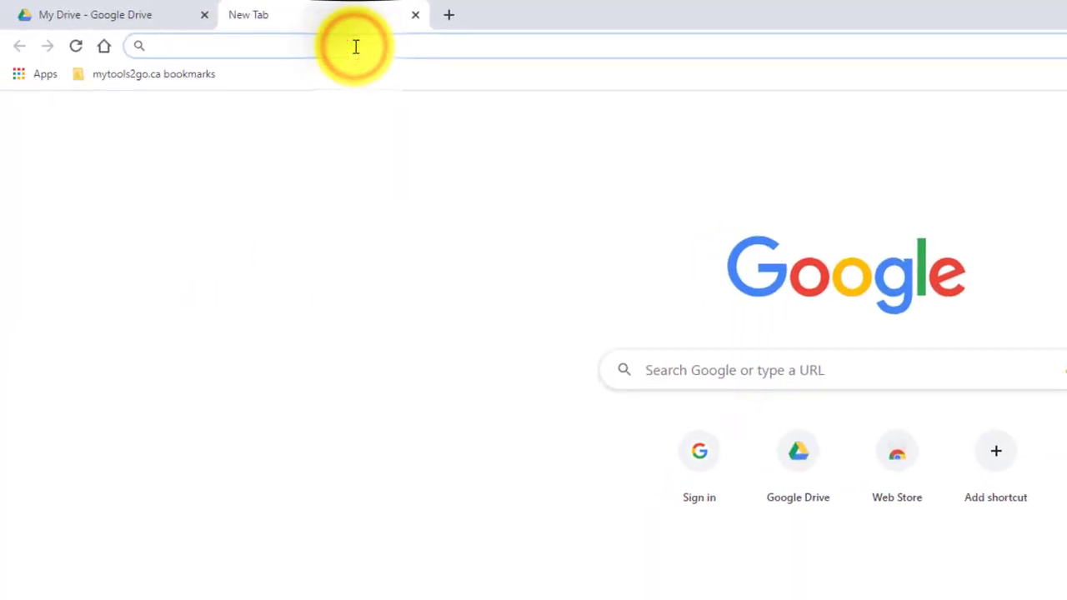
type("take")
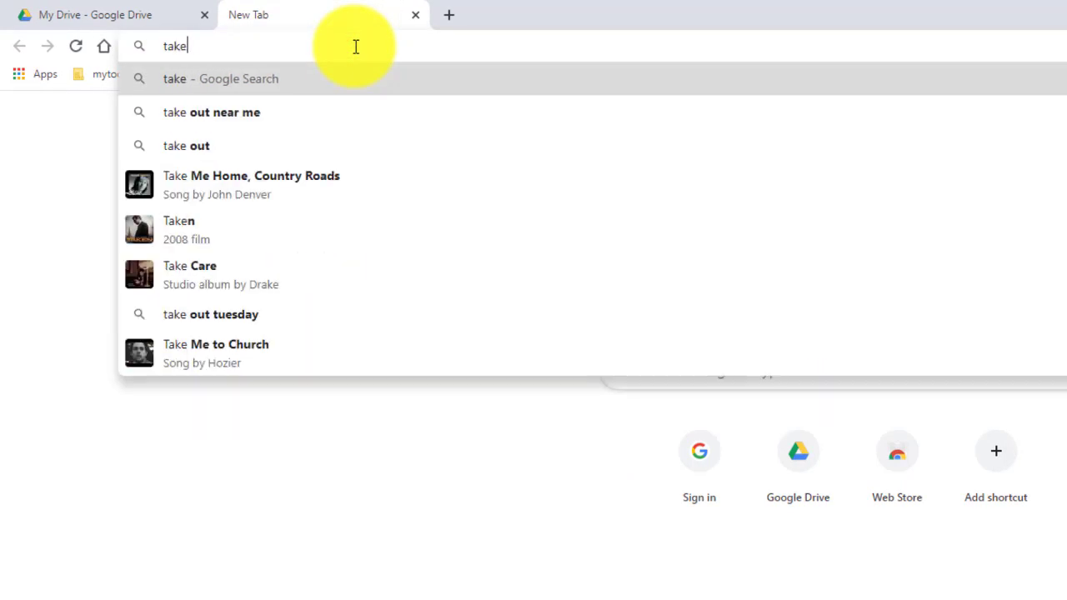
type("out.g")
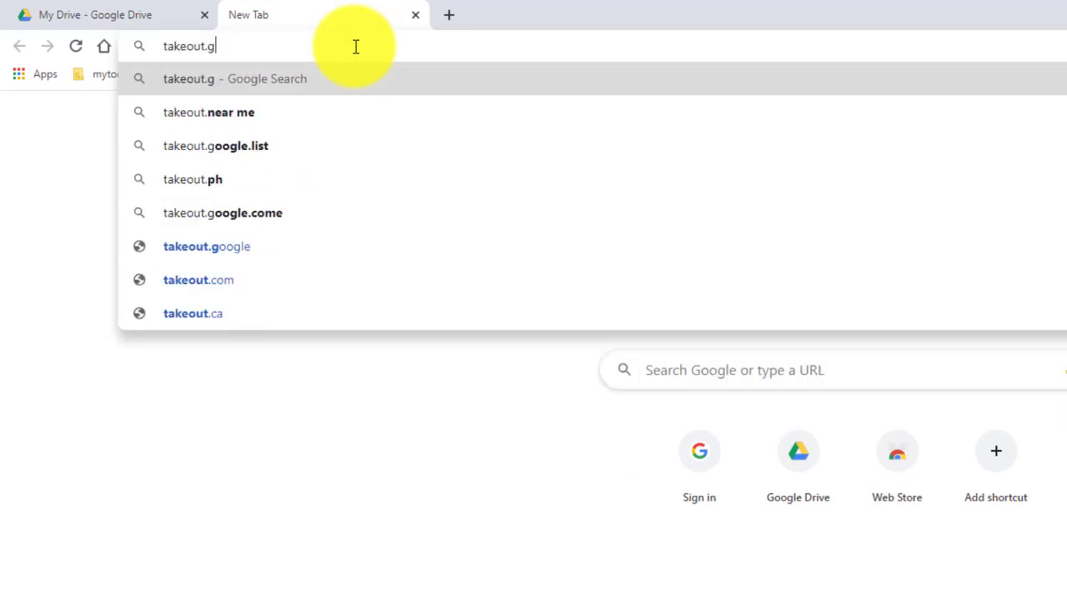
type("oogle.com")
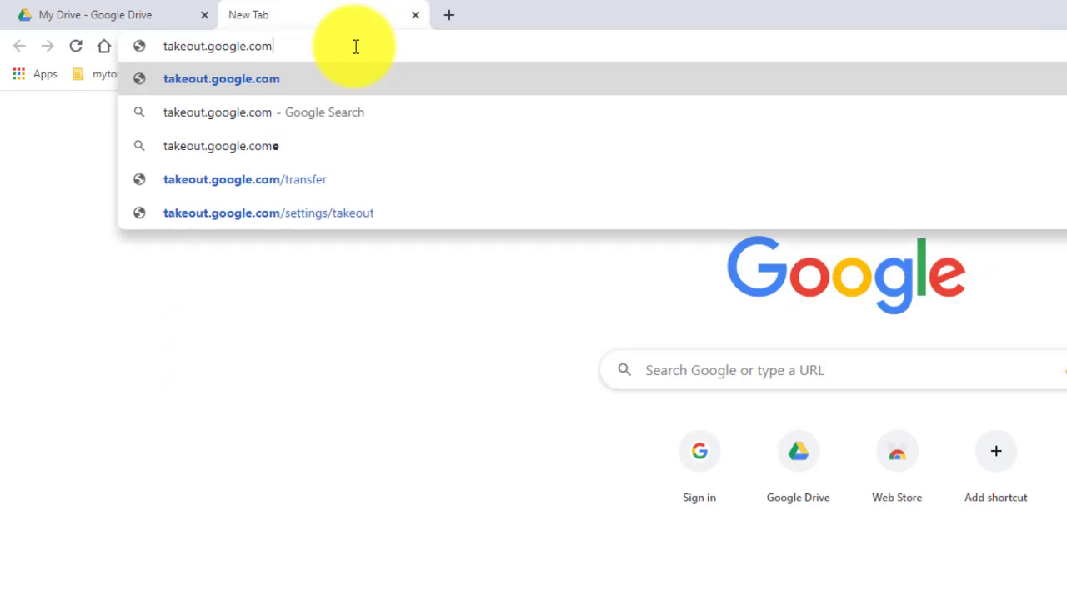
key("Return")
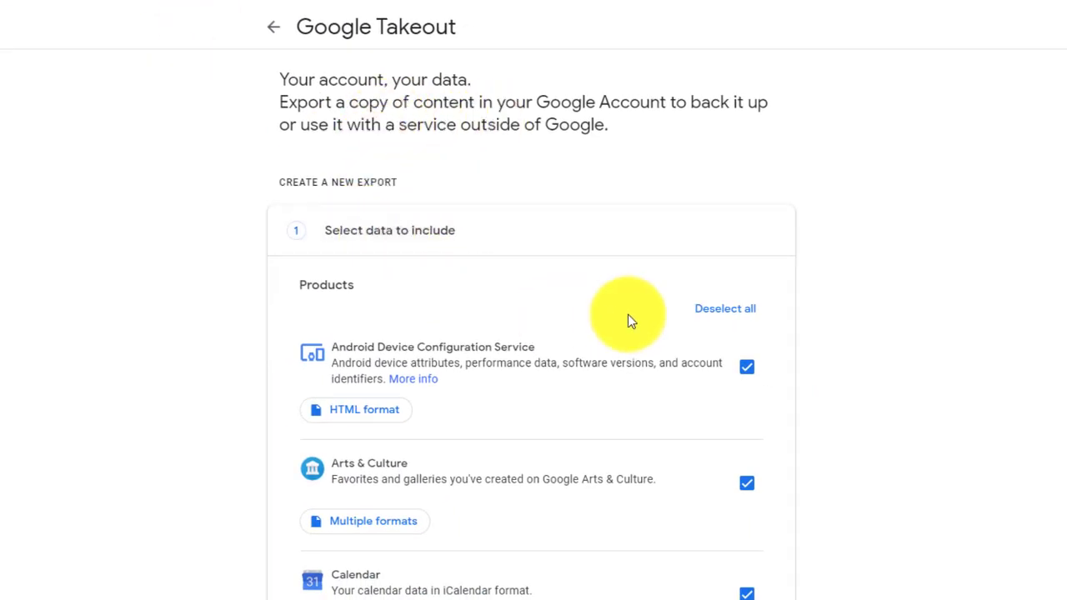
- Check the ticked products in Select data to include, then continue to the next step
scroll(631, 321, "down", 7)
scroll(629, 318, "down", 20)
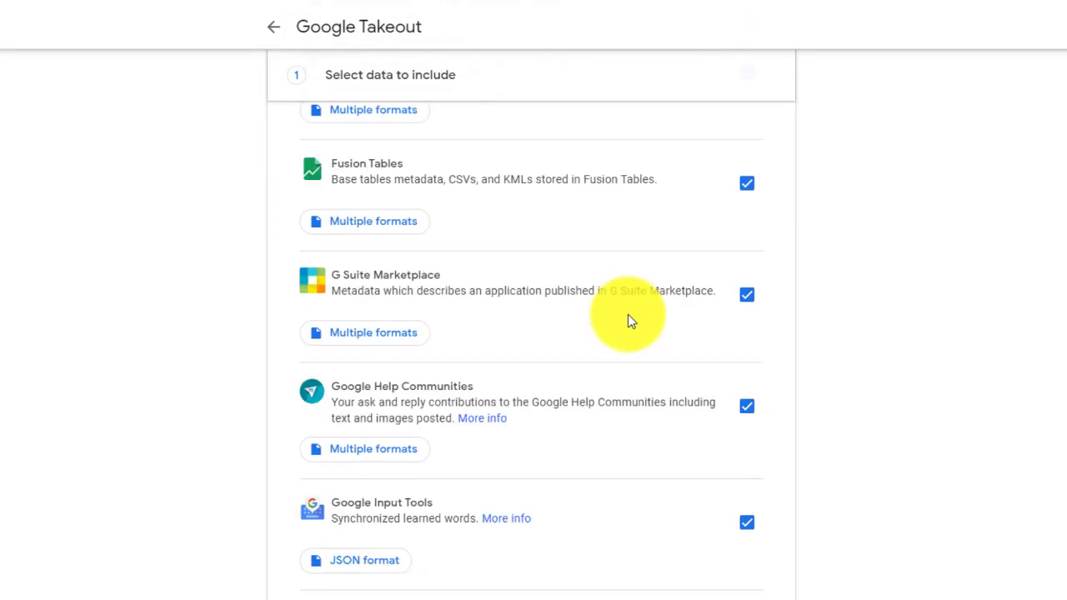
scroll(630, 321, "down", 20)
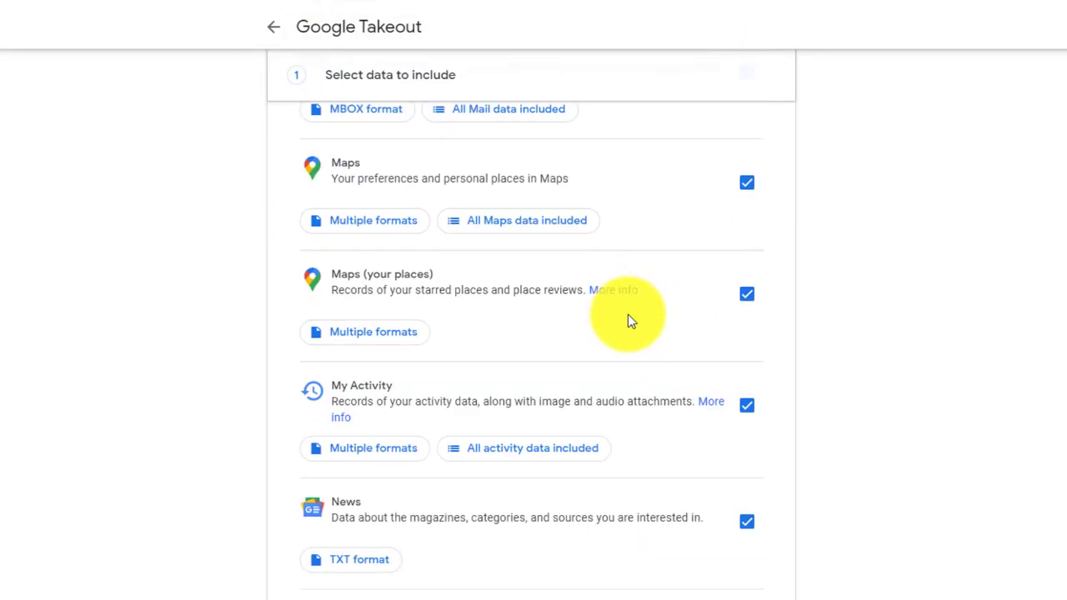
scroll(628, 314, "down", 1)
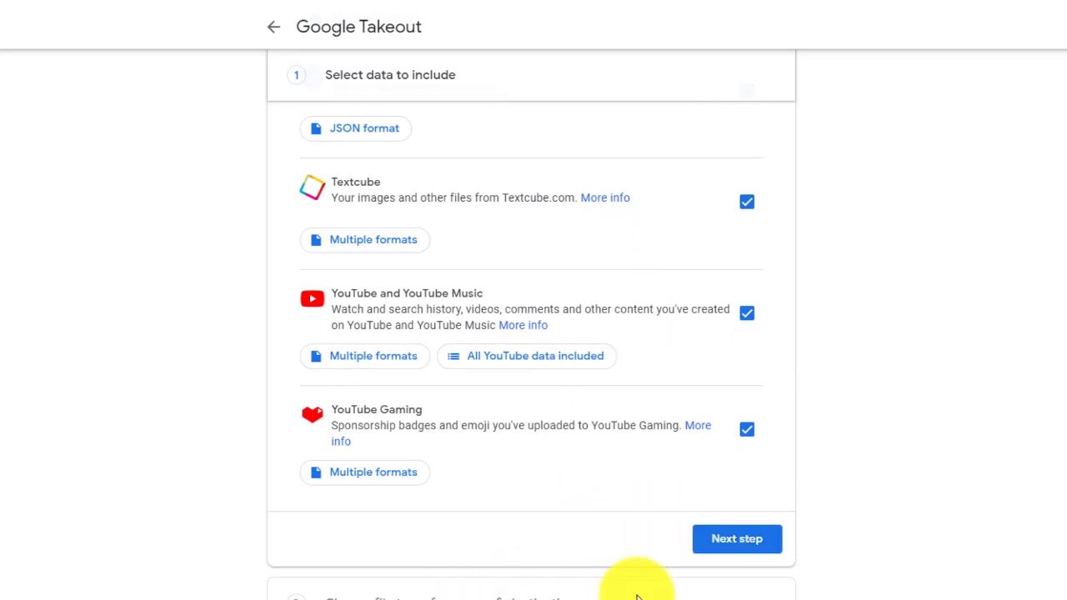
scroll(659, 588, "up", 5)
scroll(634, 594, "down", 5)
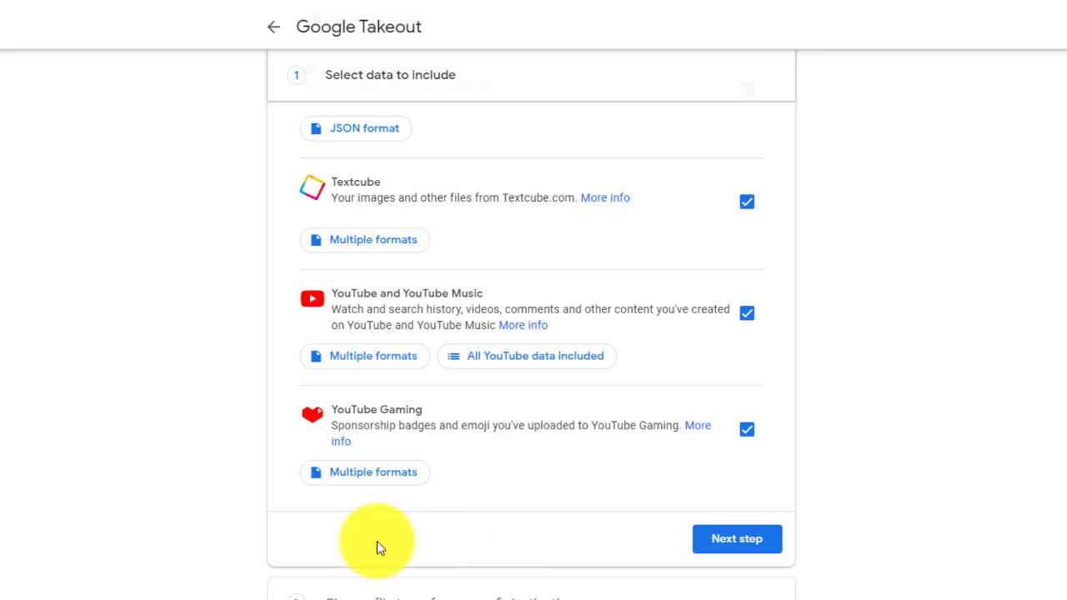
scroll(590, 500, "up", 6)
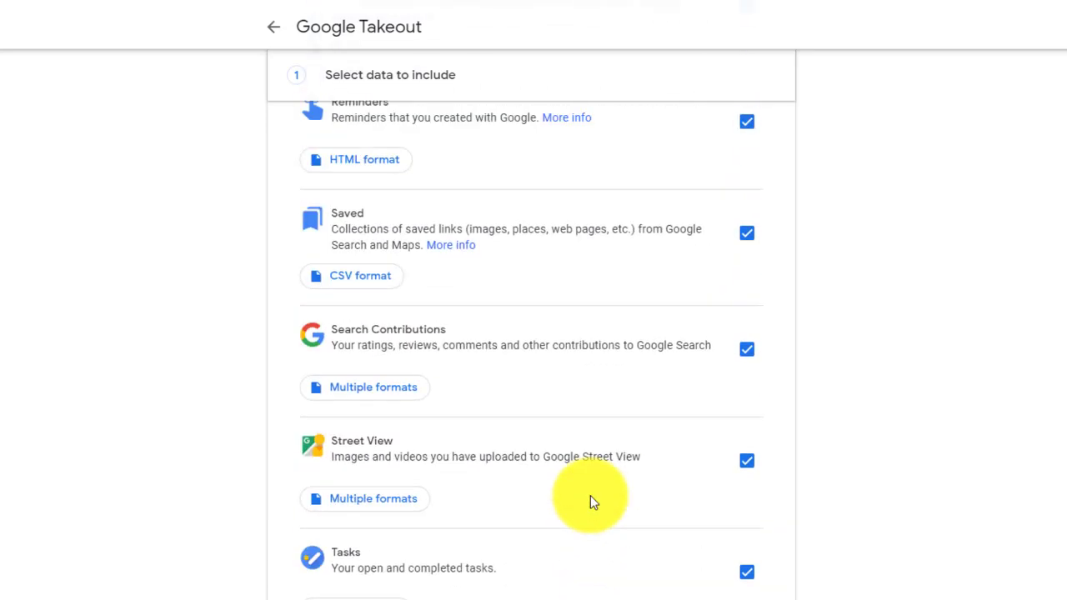
scroll(590, 498, "up", 10)
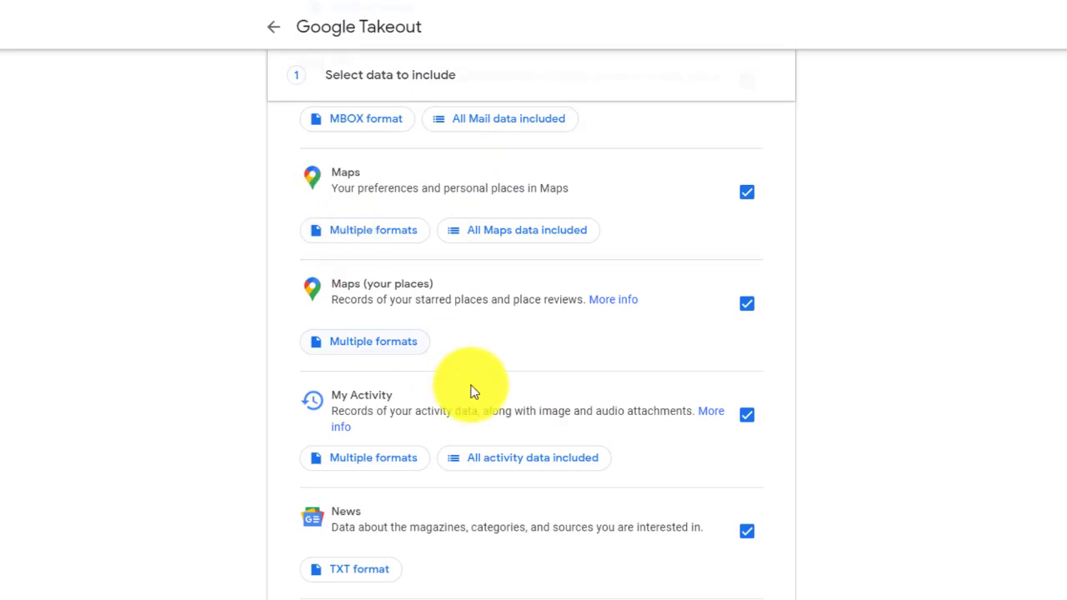
scroll(470, 389, "up", 7)
scroll(930, 386, "down", 20)
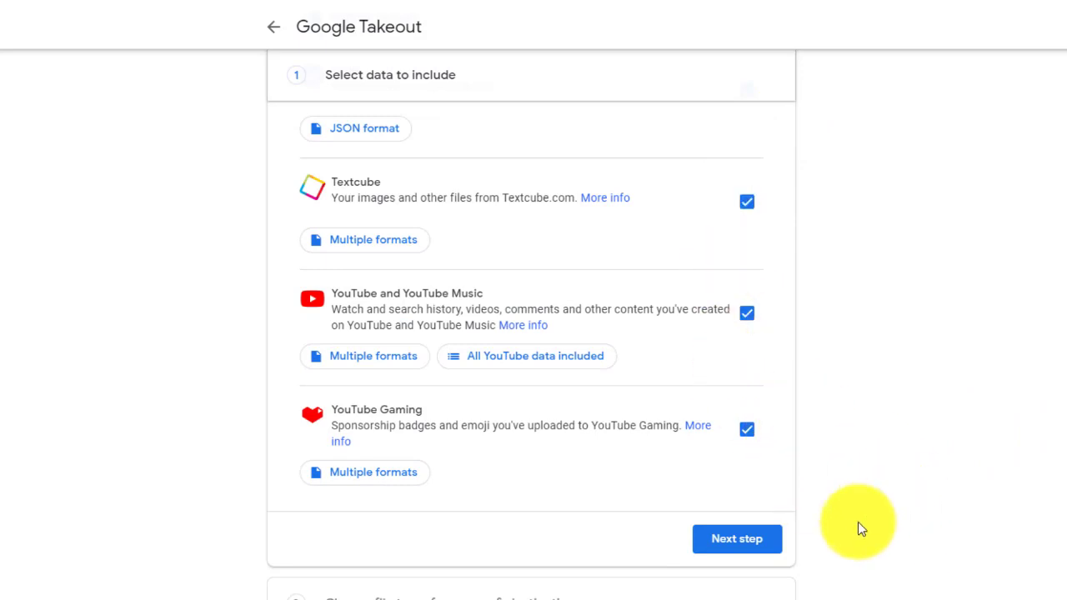
left_click(760, 541)
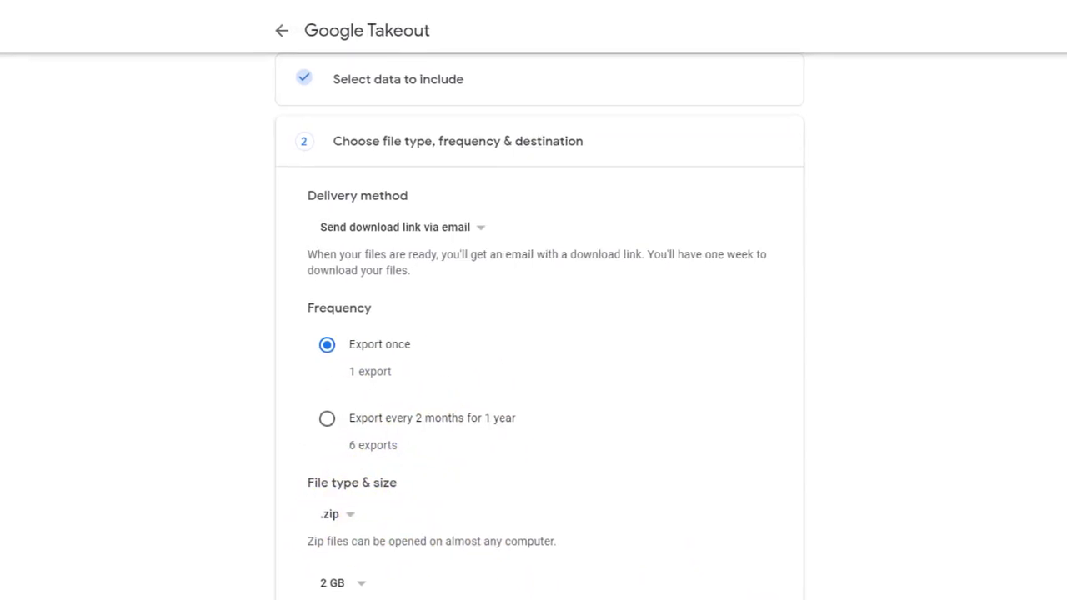
- Edit the page address to takeout.google.com/transfer and load it
left_click(282, 43)
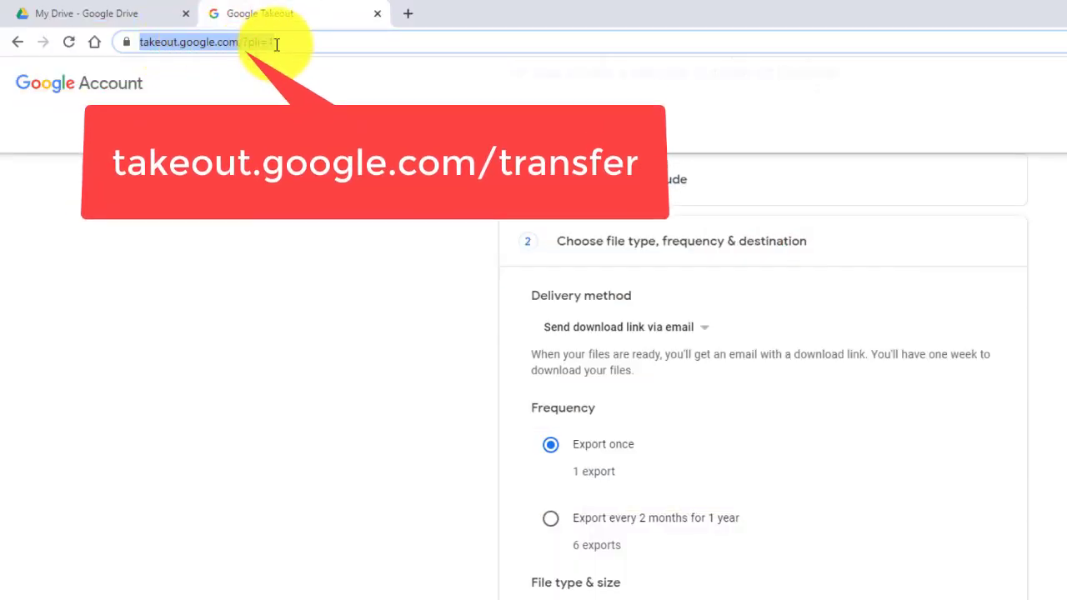
key("End")
key("BackSpace")
key("BackSpace")
key("BackSpace")
key("BackSpace")
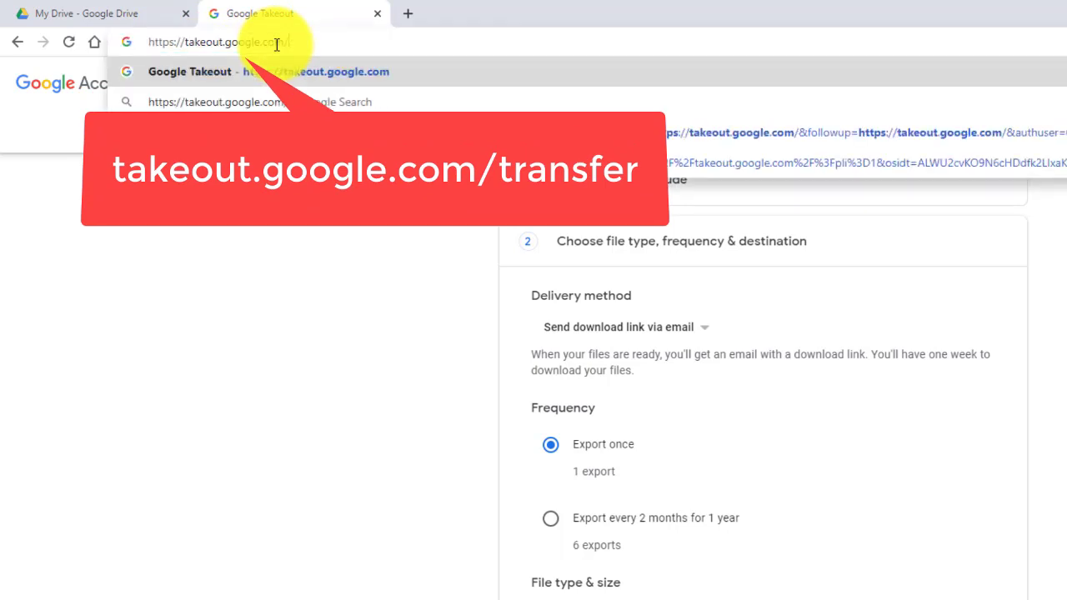
type("tr")
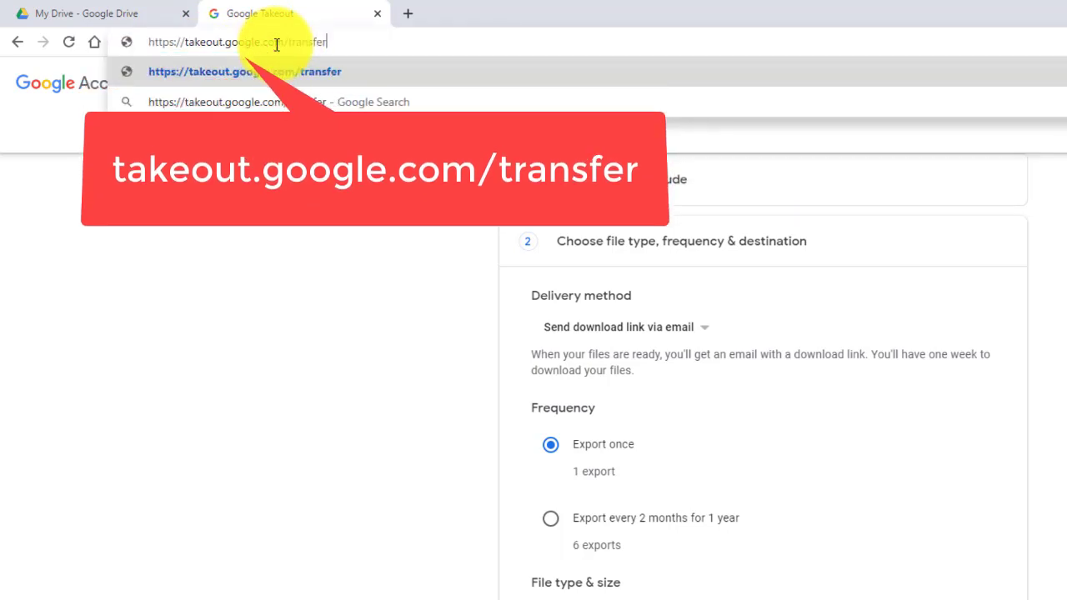
type("ansfer")
key("Return")
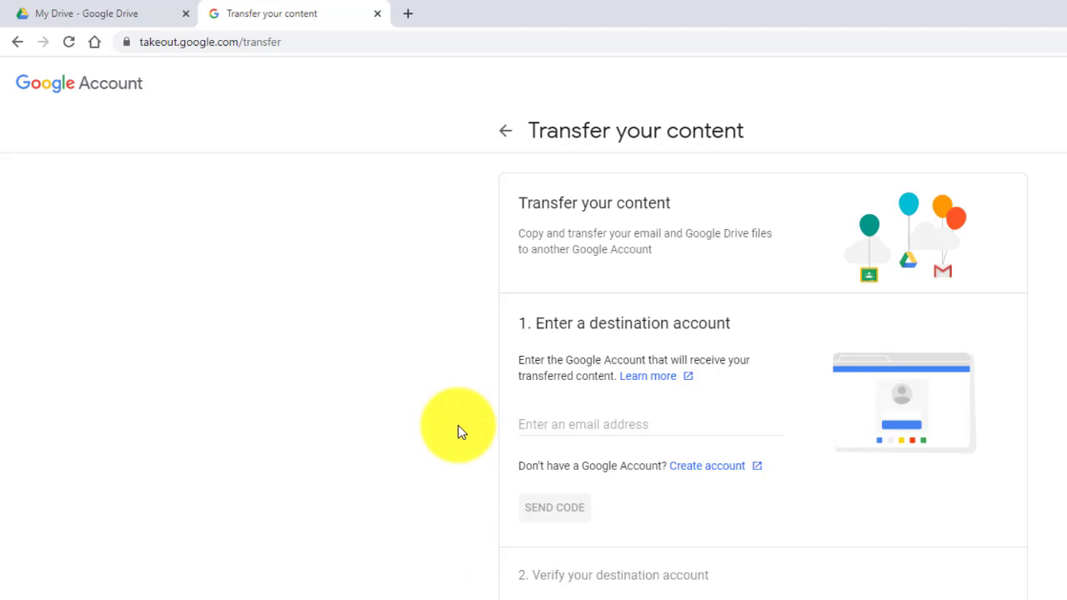
- Enter the destination account's Gmail address and request a verification code with SEND CODE
left_click(558, 422)
type("t")
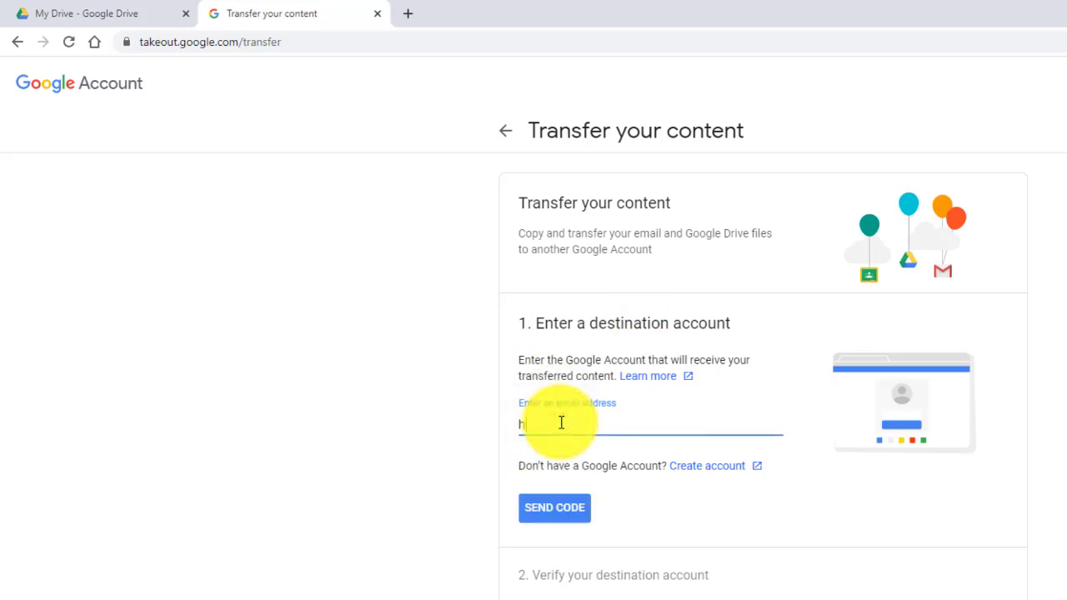
key("BackSpace")
left_click(561, 423)
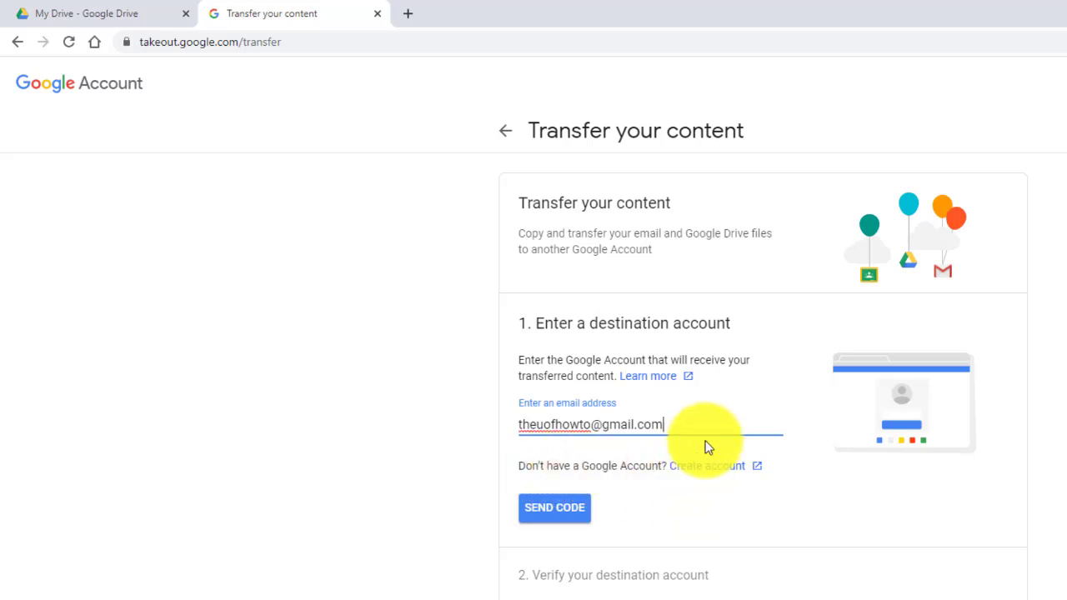
left_click(551, 521)
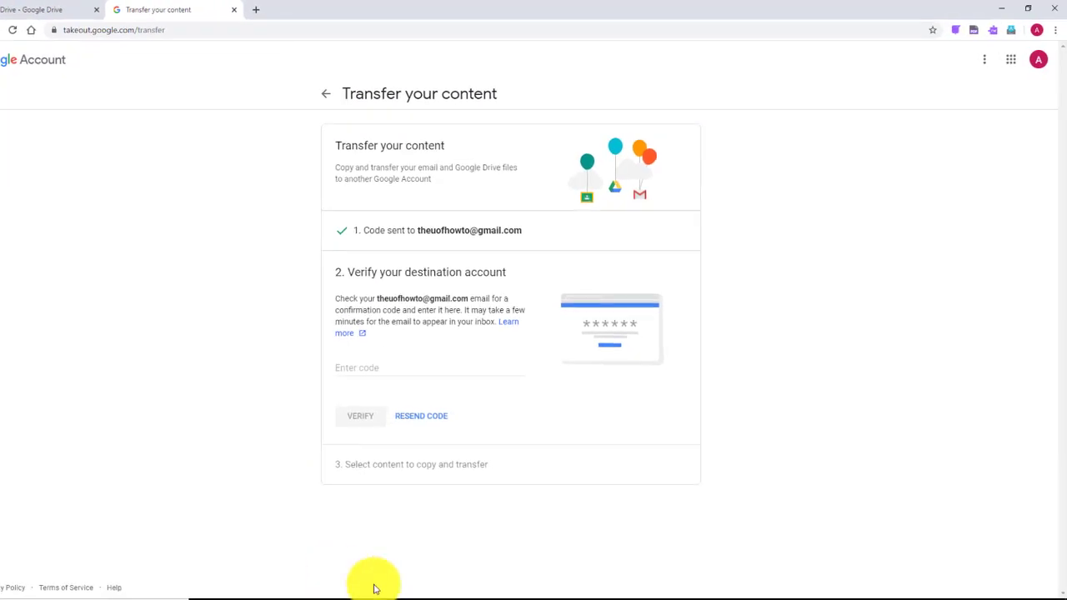
- Maximize the other Chrome window and open the destination account's Gmail in a new tab
left_click(400, 595)
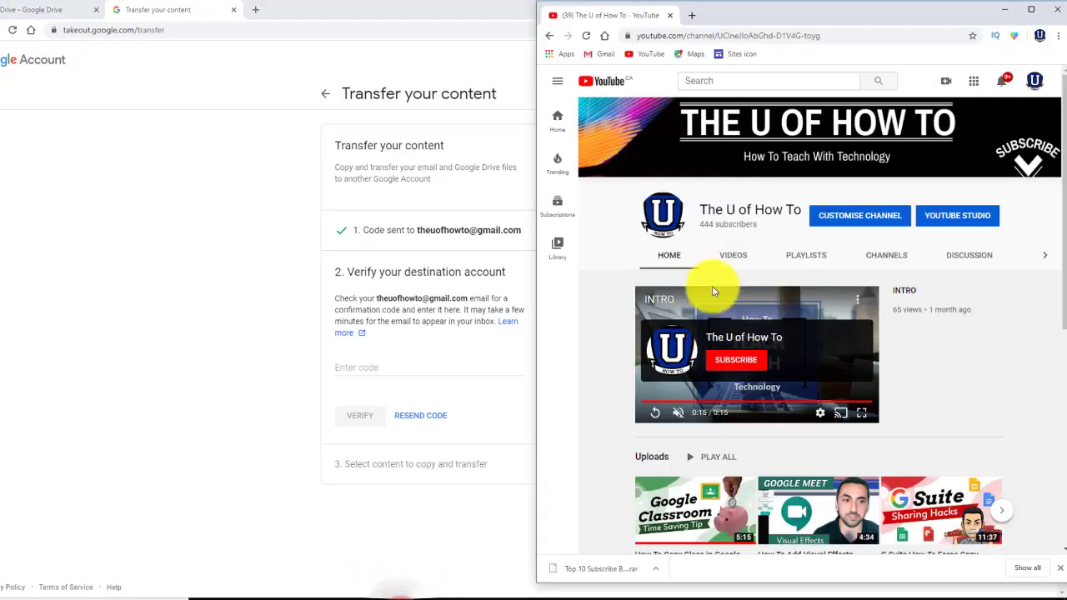
left_click(1031, 9)
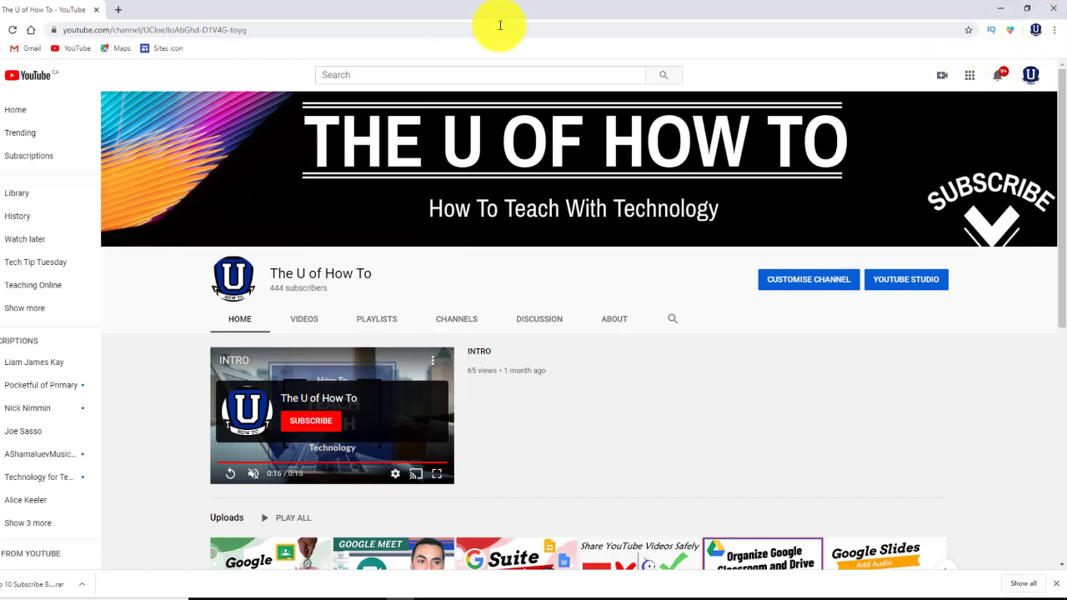
left_click(121, 12)
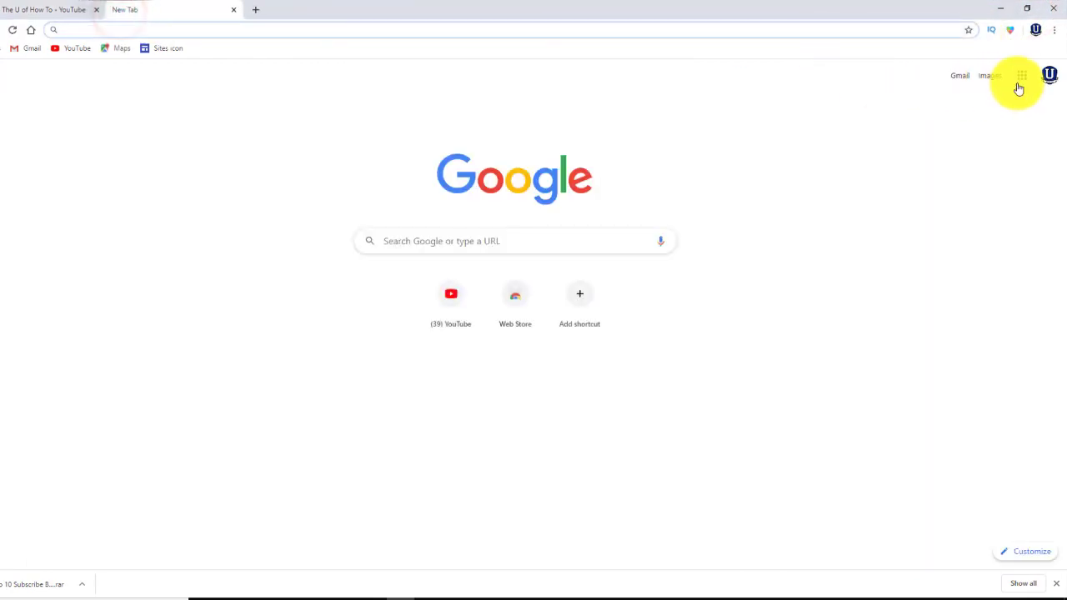
left_click(967, 77)
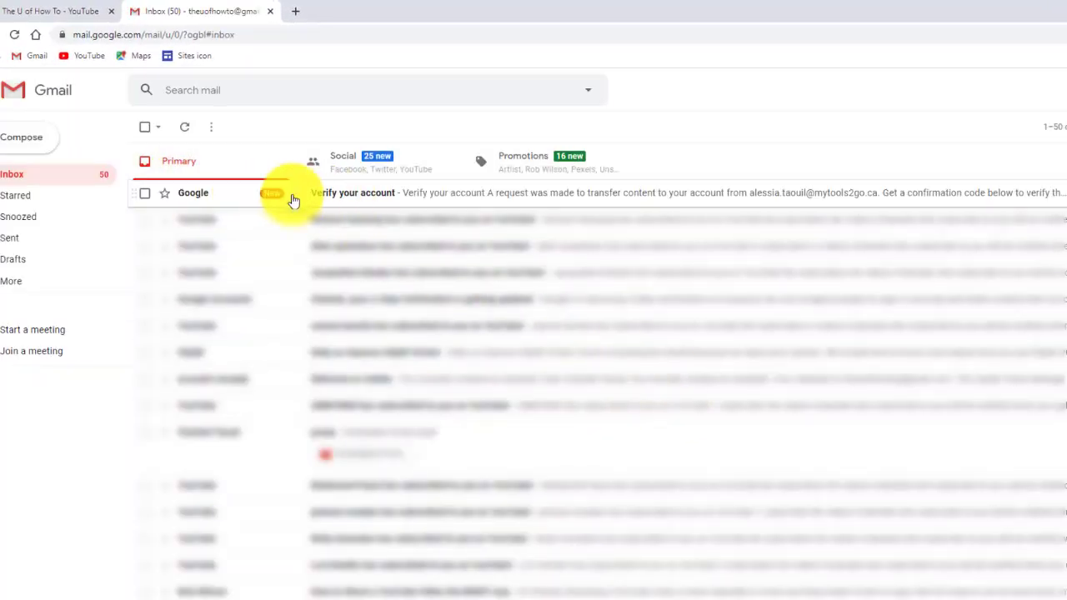
- Open the Verify your account email, reveal the confirmation code and copy it
left_click(348, 198)
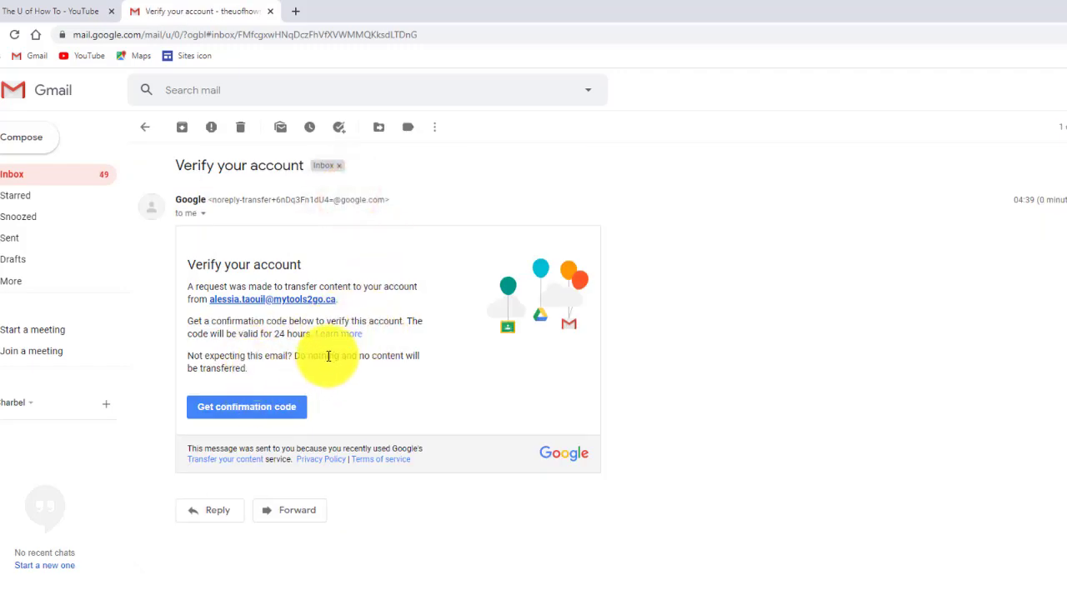
left_click(251, 411)
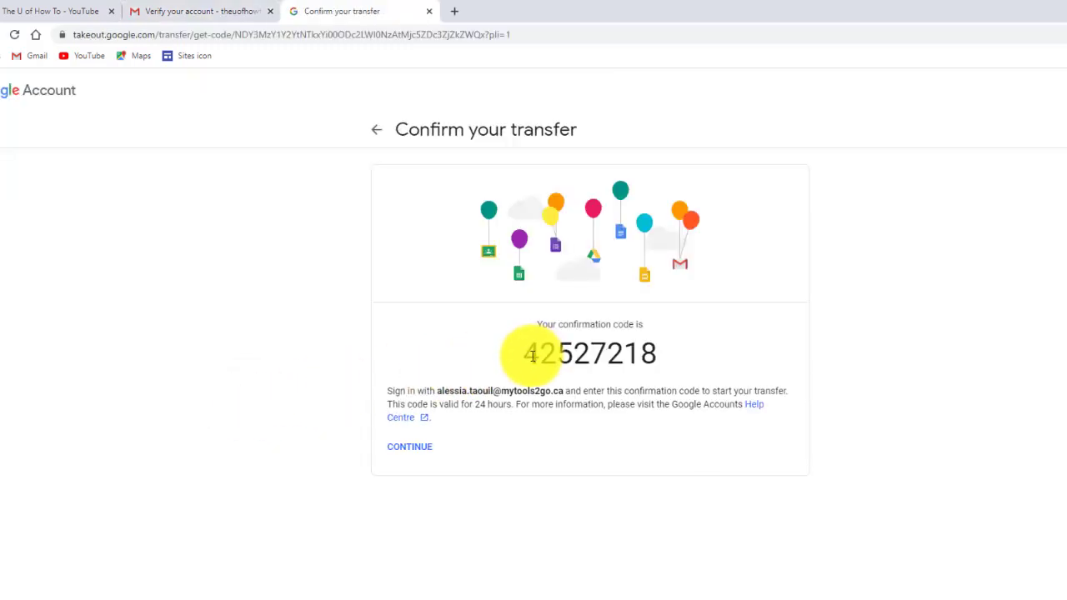
left_click_drag(527, 356, 651, 361)
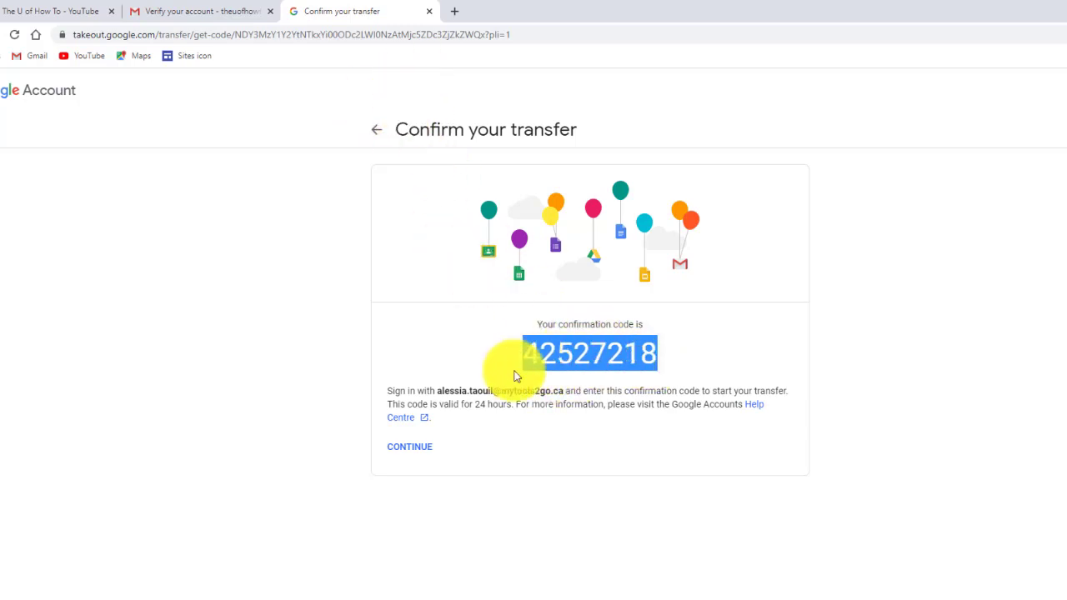
key("ctrl+c")
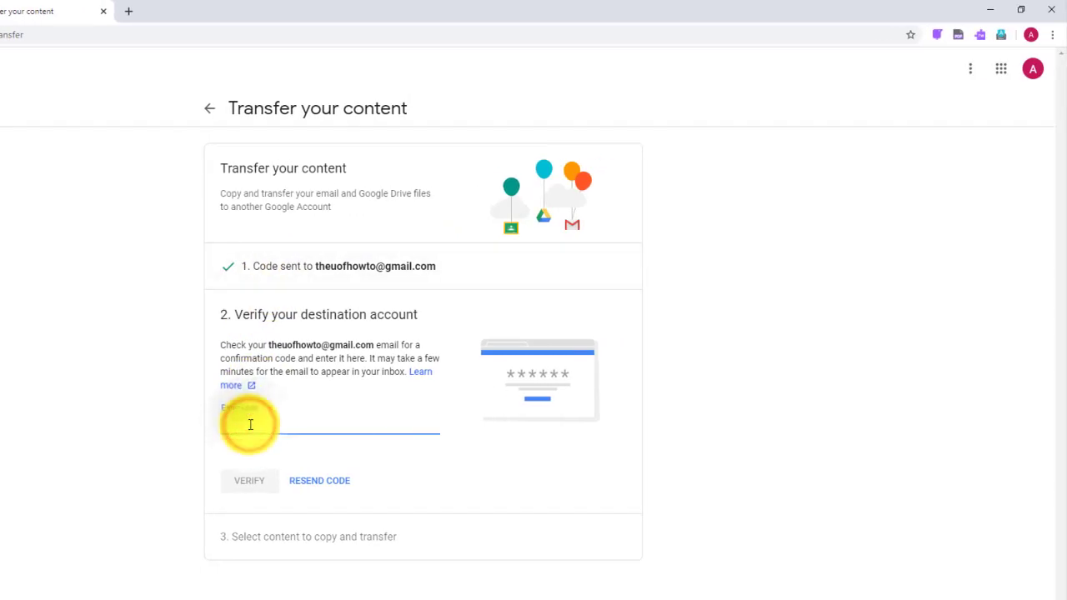
- Paste the confirmation code into Enter code and verify the destination account
key("ctrl+v")
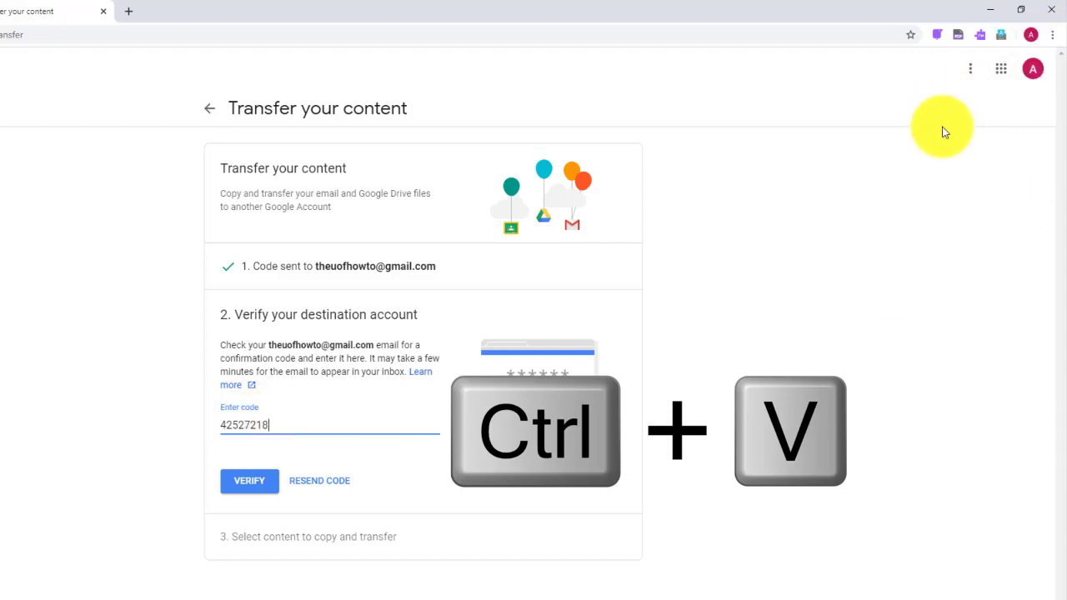
left_click(254, 484)
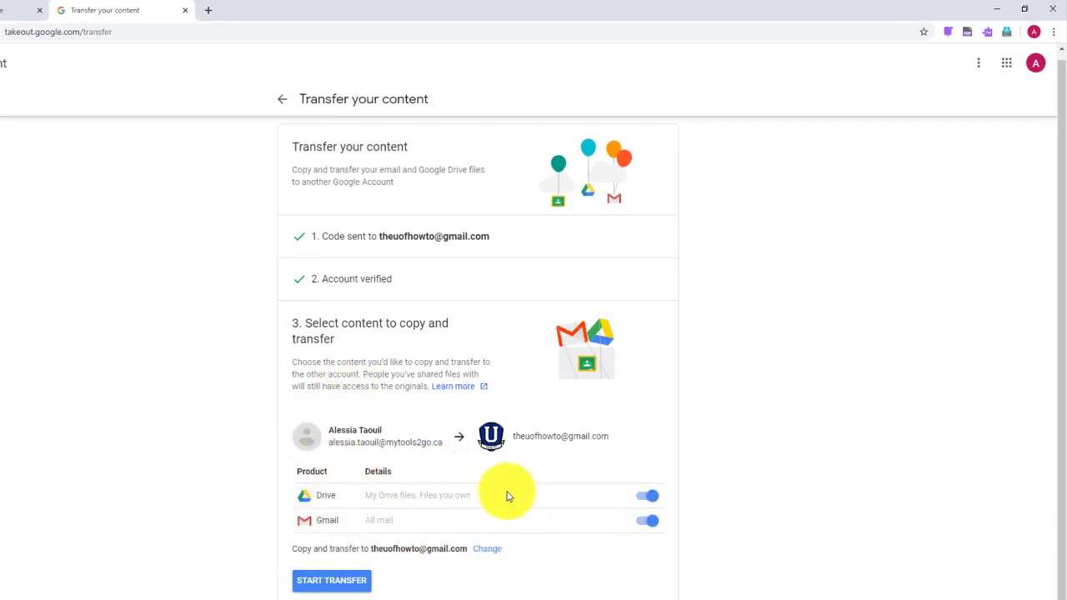
- Switch the Gmail toggle off and leave the Drive toggle on
left_click(650, 521)
left_click(650, 522)
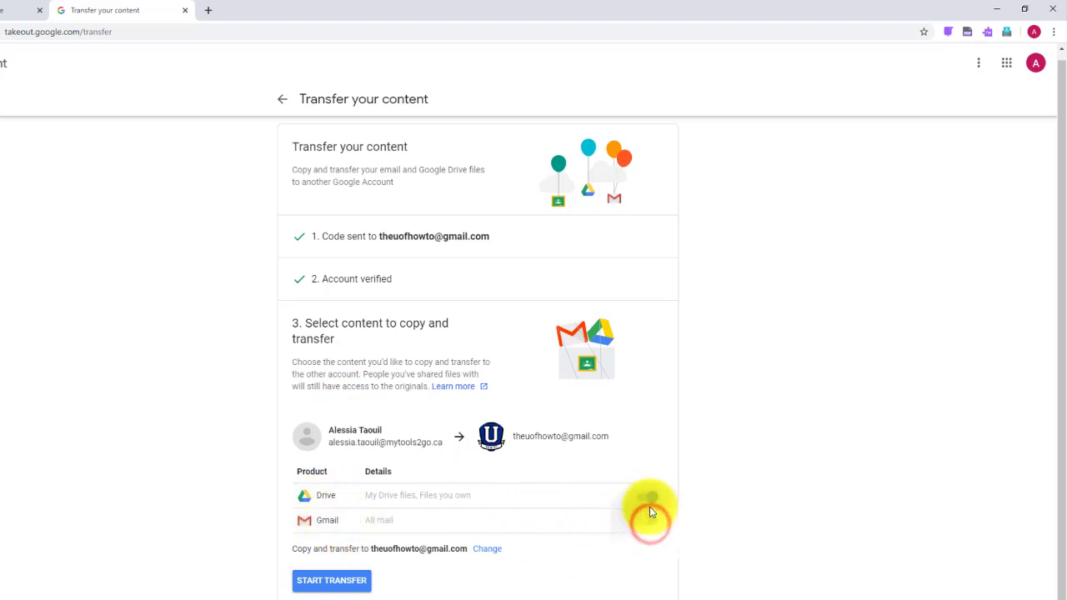
left_click(649, 499)
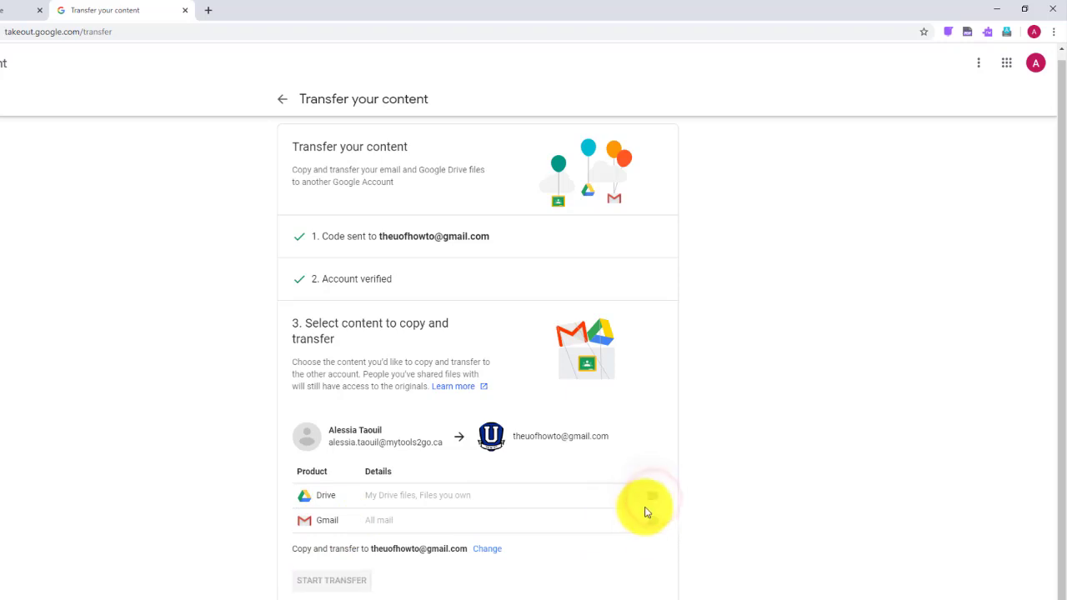
left_click(646, 498)
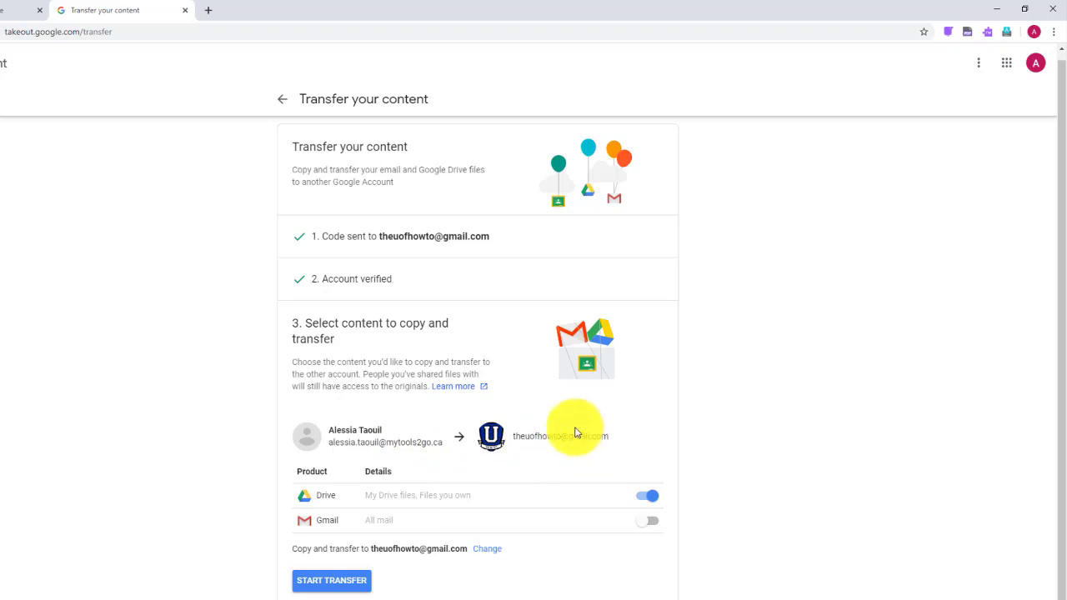
- Start the Drive transfer to the destination account and confirm it with the account password
left_click(337, 584)
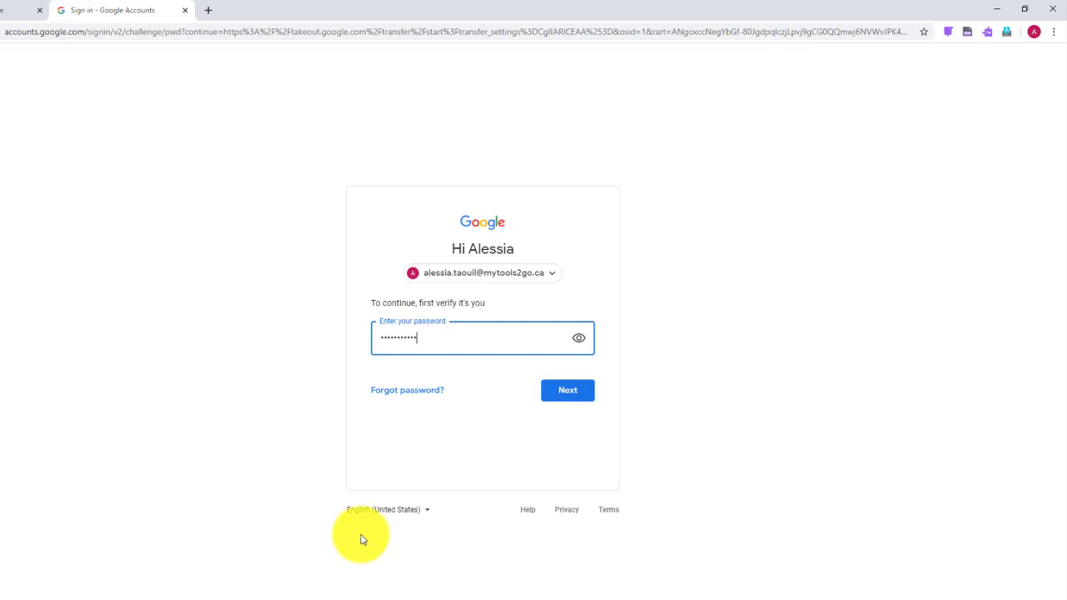
key("Return")
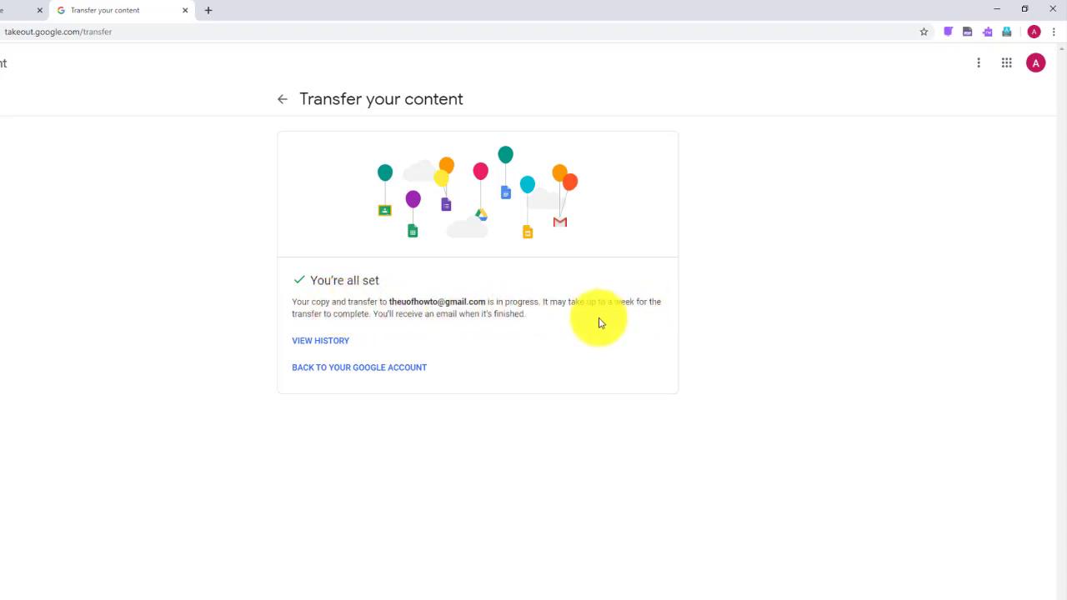
- Look through the source Drive's VIDEOS folder, then return from the Takeout confirmation to the Google Account page
left_click(5, 12)
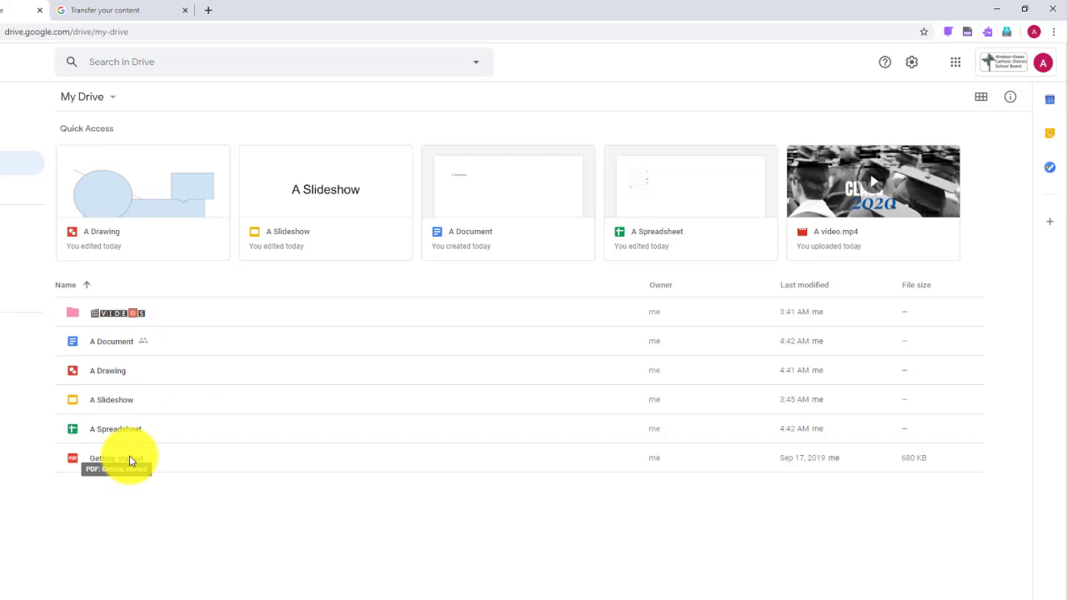
double_click(106, 317)
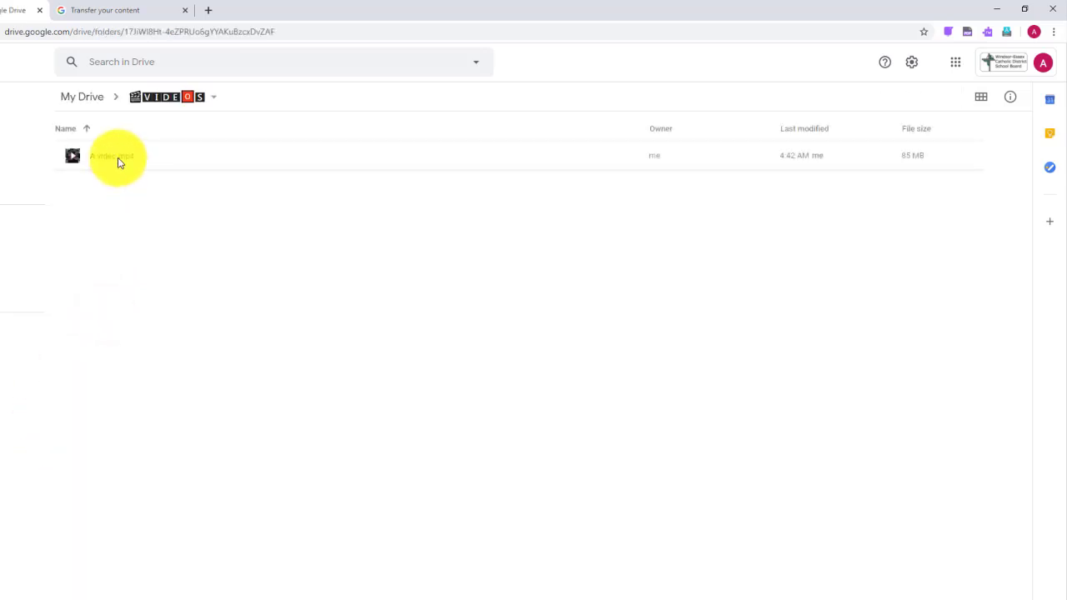
key("alt+Left")
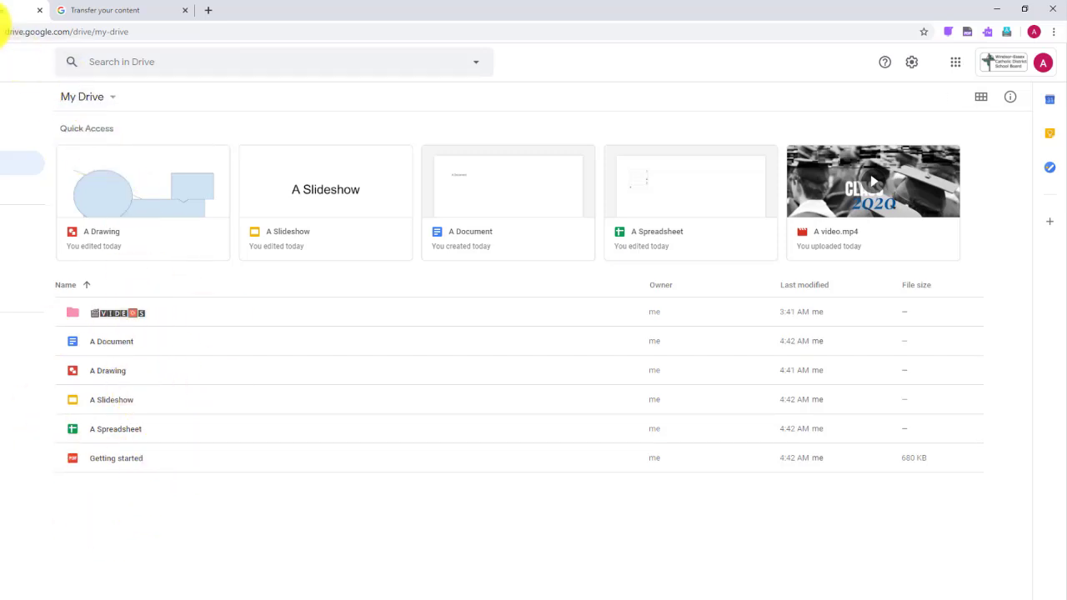
left_click(92, 15)
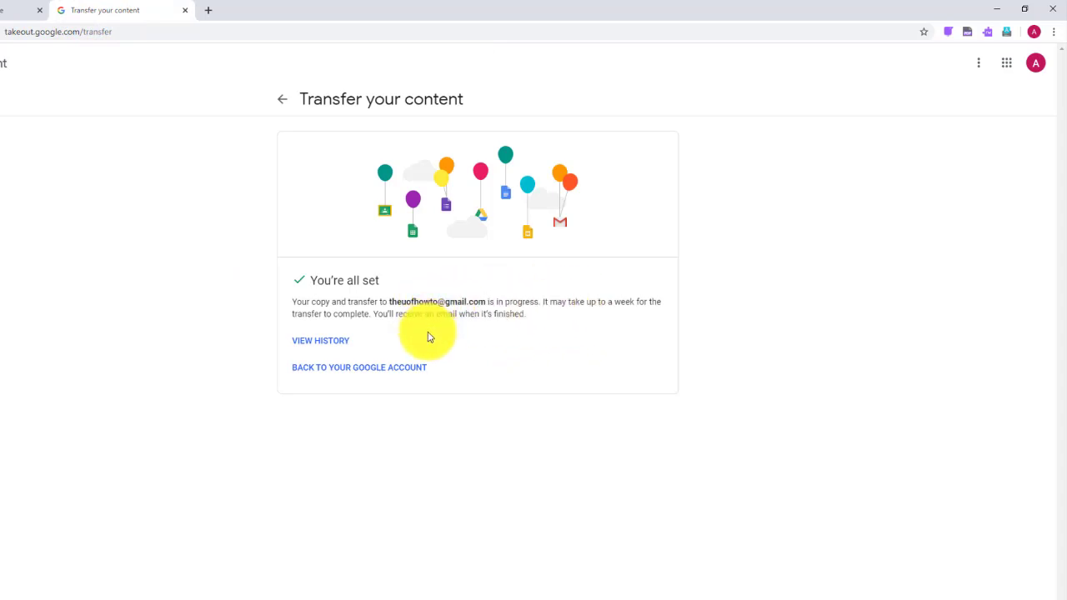
left_click(367, 372)
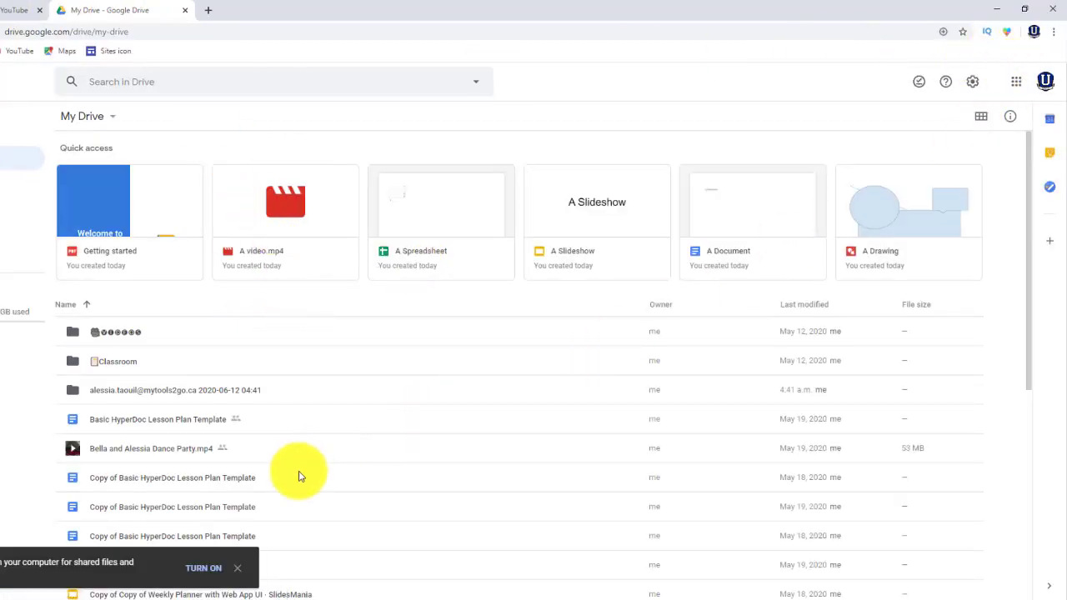
left_click(238, 569)
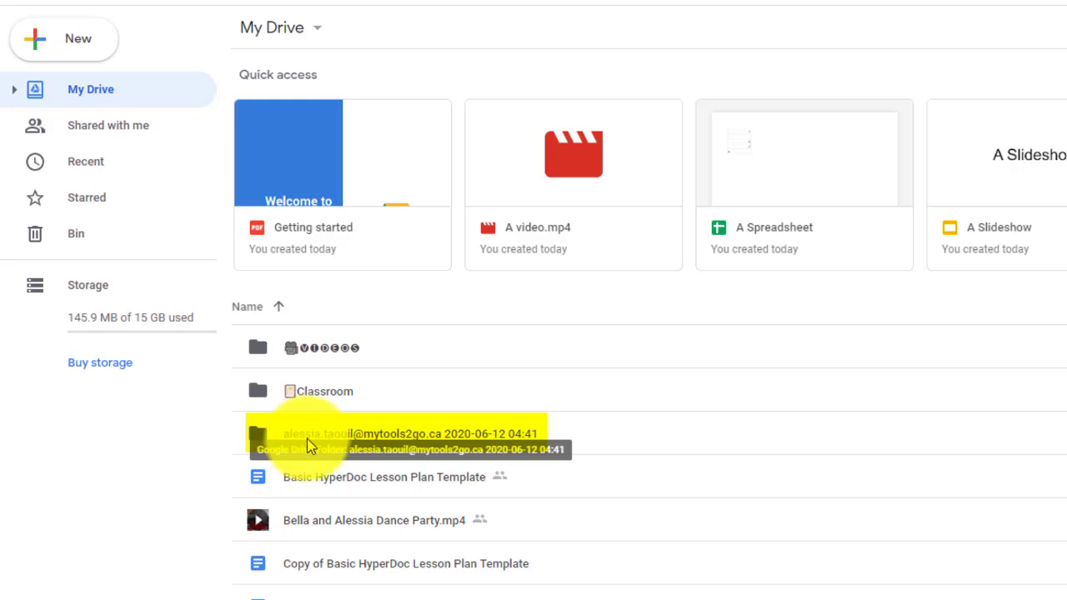
double_click(309, 442)
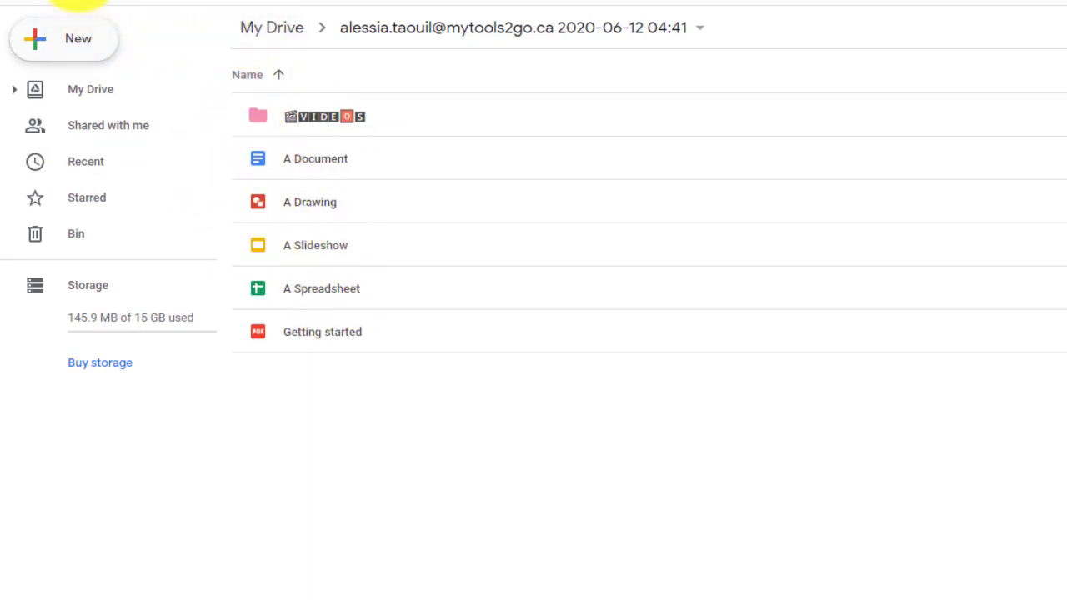
left_click(272, 28)
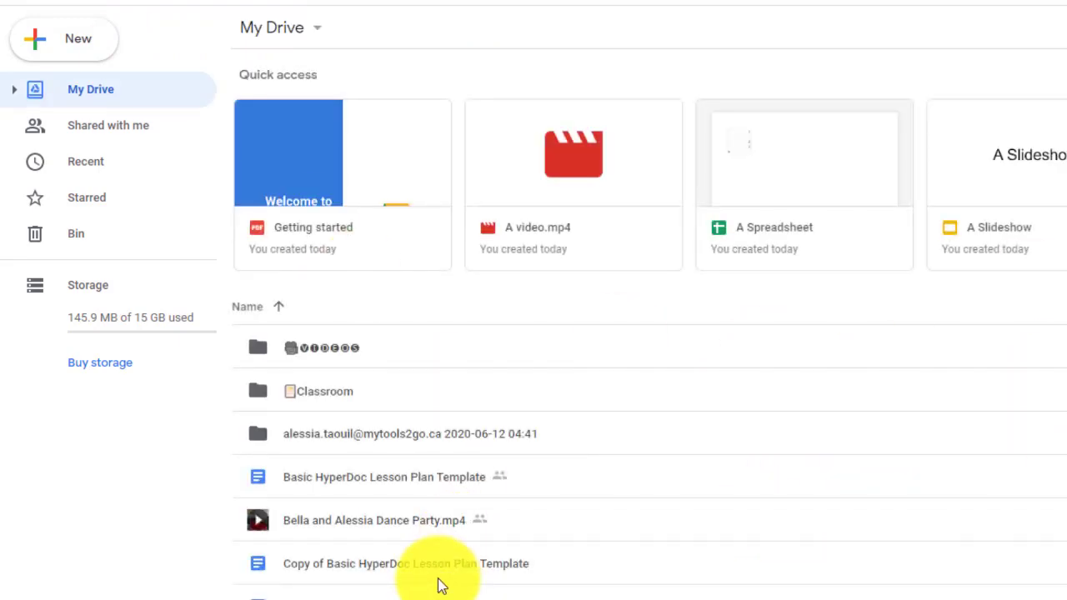
double_click(376, 435)
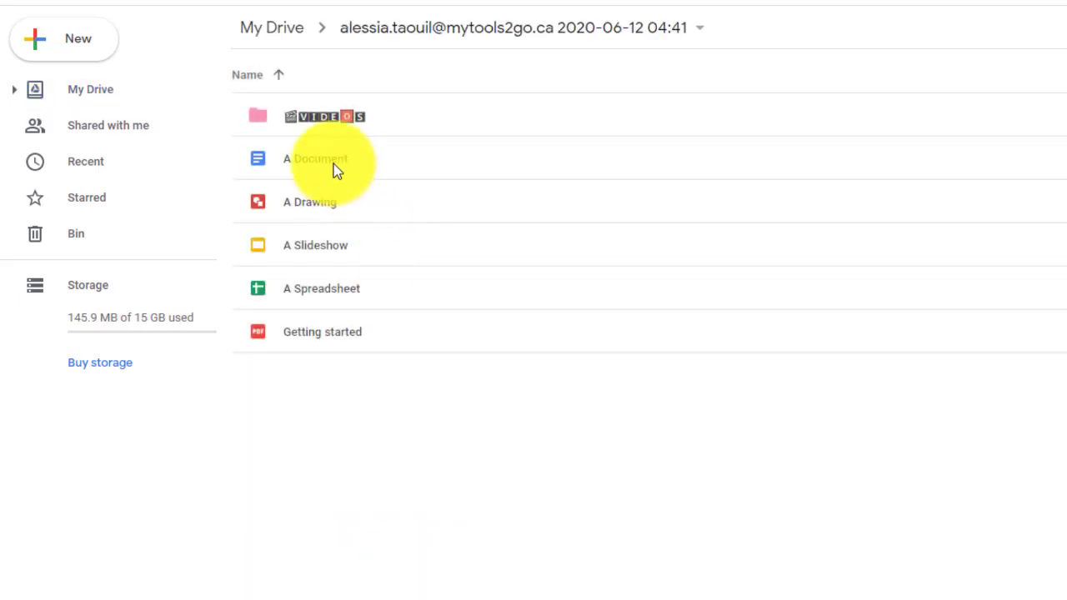
- Open the copied A Document, add a new line 'sljhsdhjks' below the text, and close it
left_click_drag(333, 164, 334, 170)
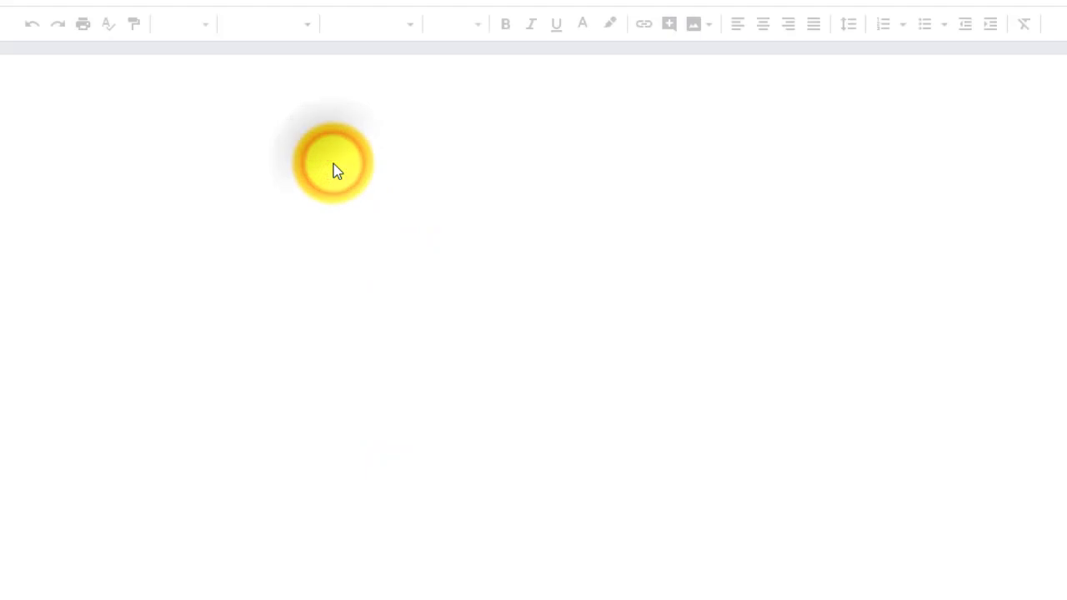
left_click(662, 171)
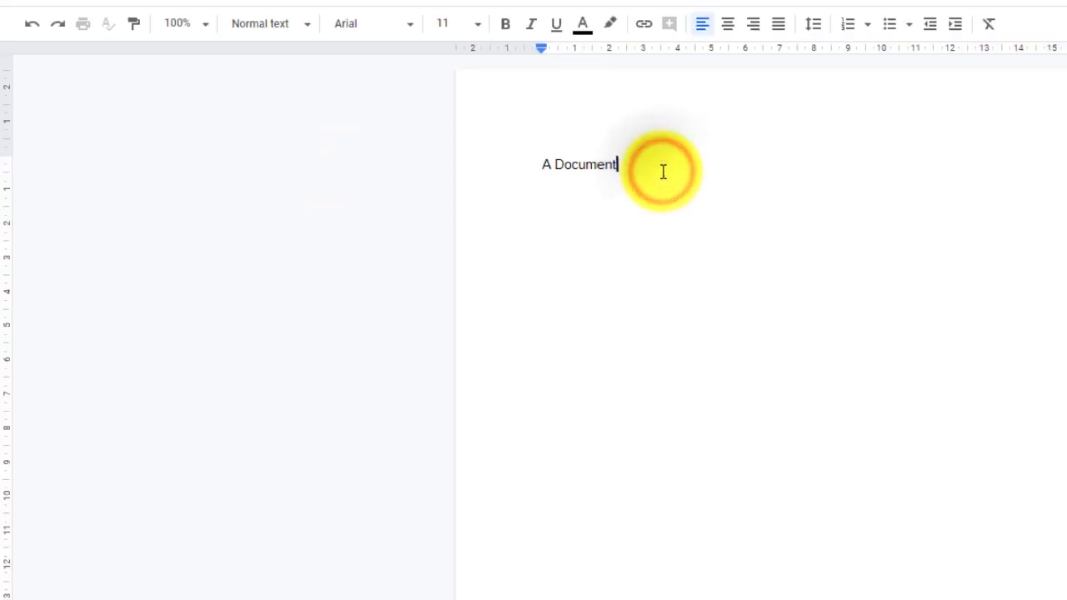
key("Return")
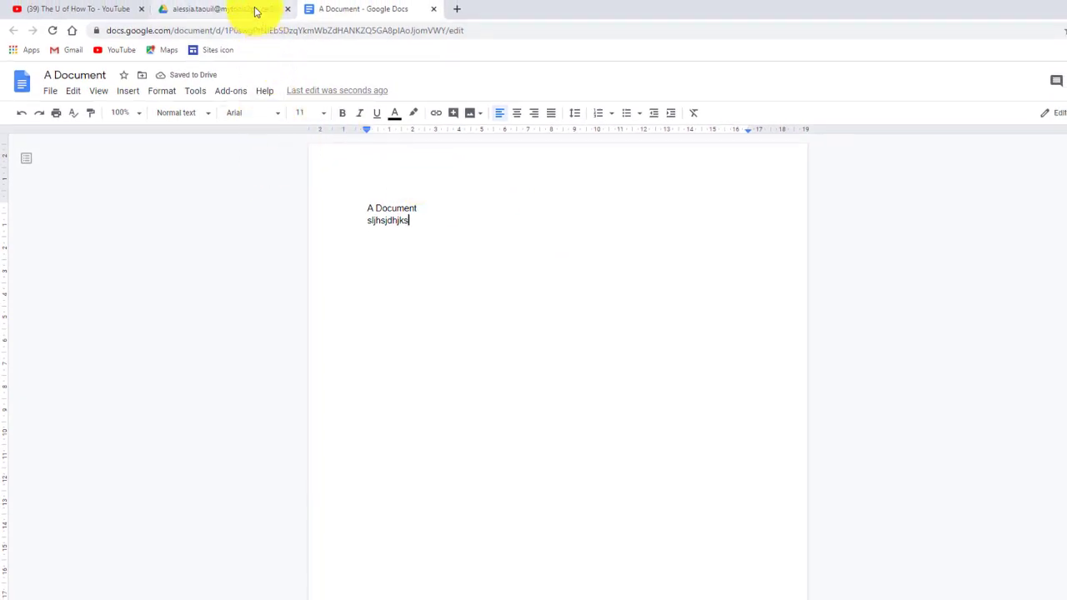
left_click(250, 9)
left_click(343, 9)
left_click(434, 10)
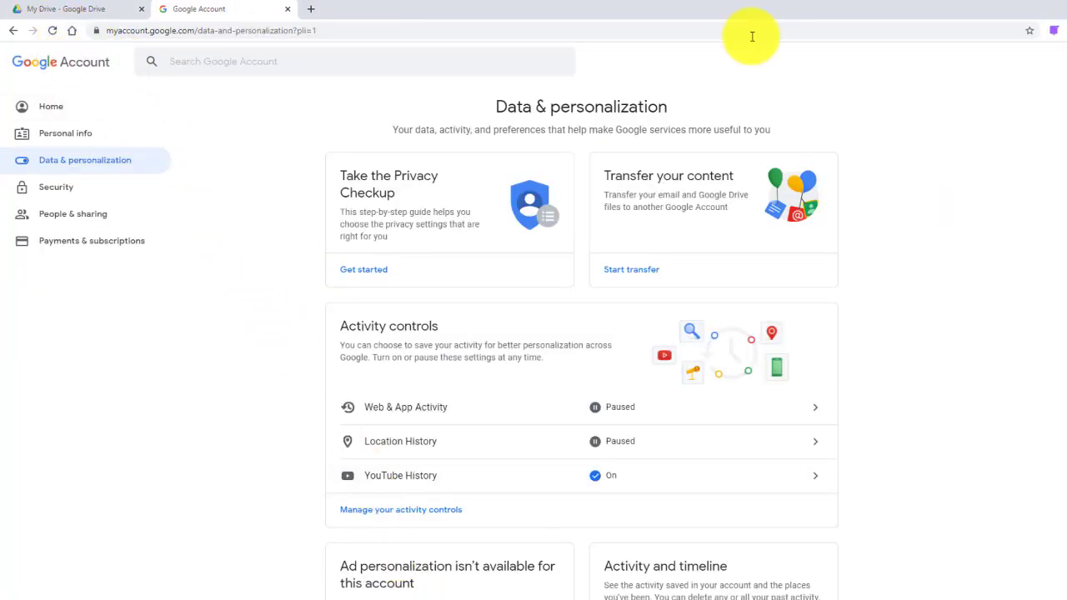
- Open the source account's Drive from the apps launcher and open its original A Document
left_click(1061, 59)
left_click(1059, 125)
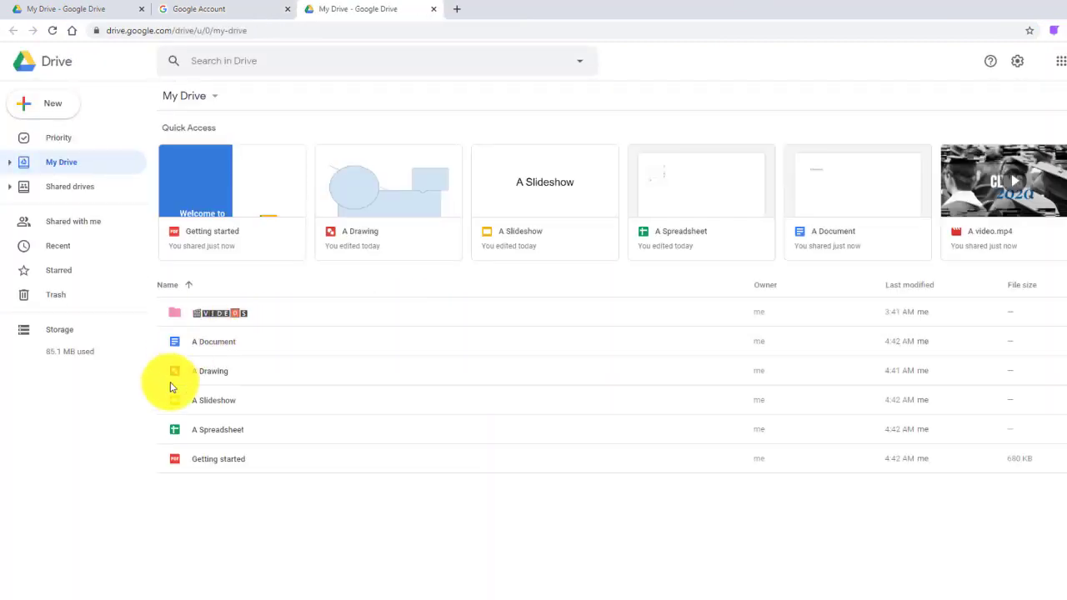
double_click(223, 343)
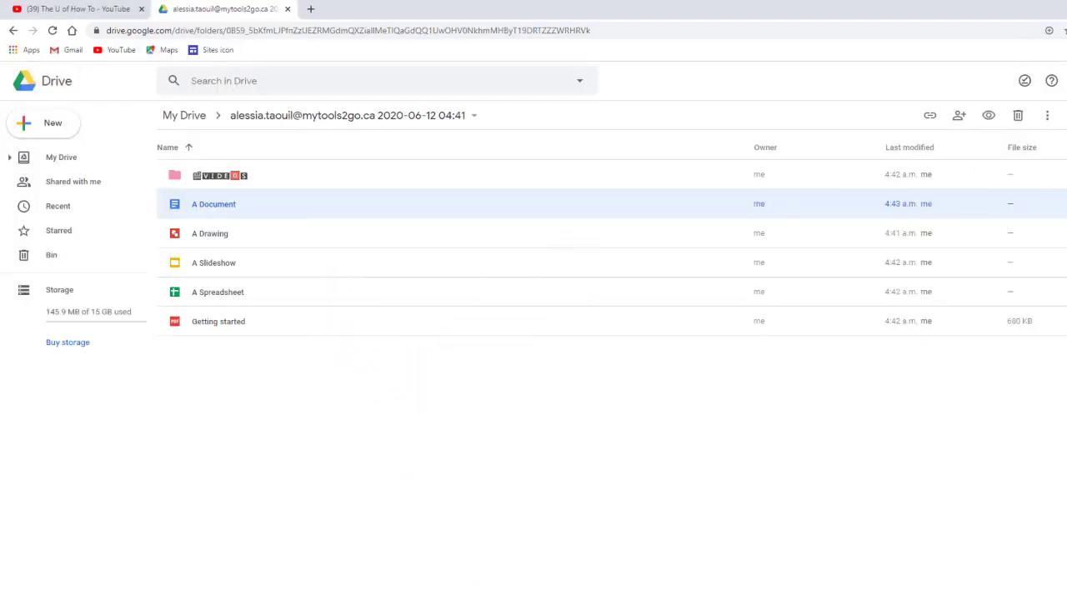
- Reopen the copied A Document to confirm the added line saved, then close the Docs and Drive tabs
double_click(217, 214)
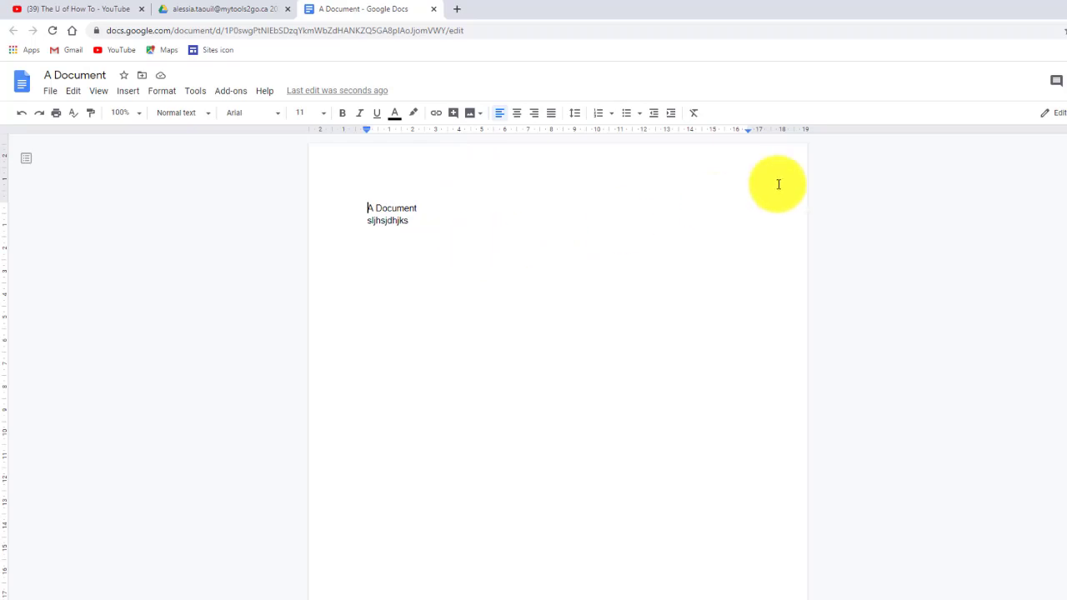
left_click(432, 10)
left_click(287, 9)
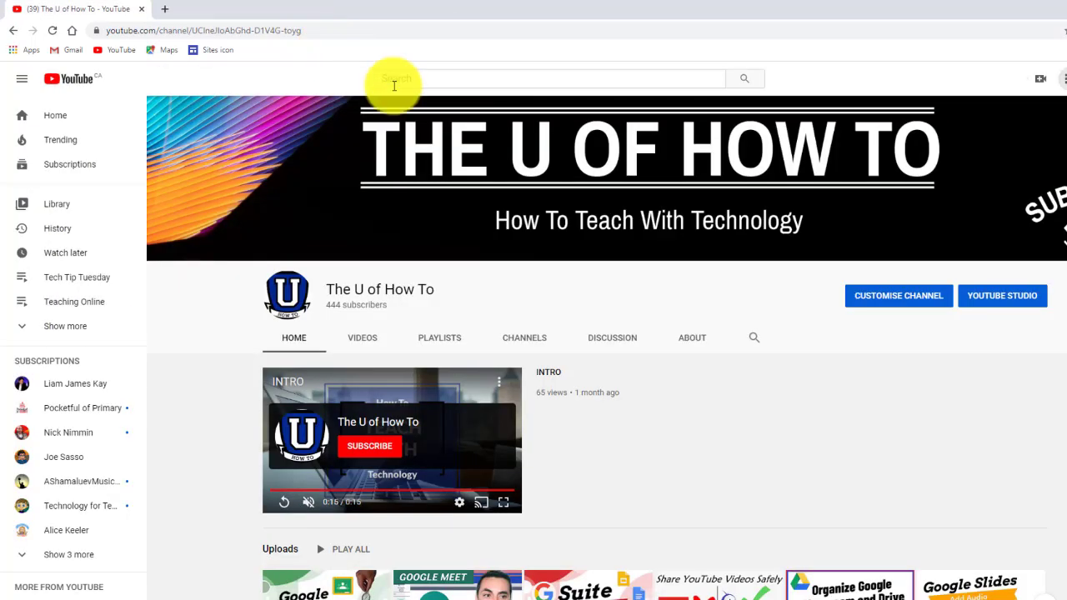